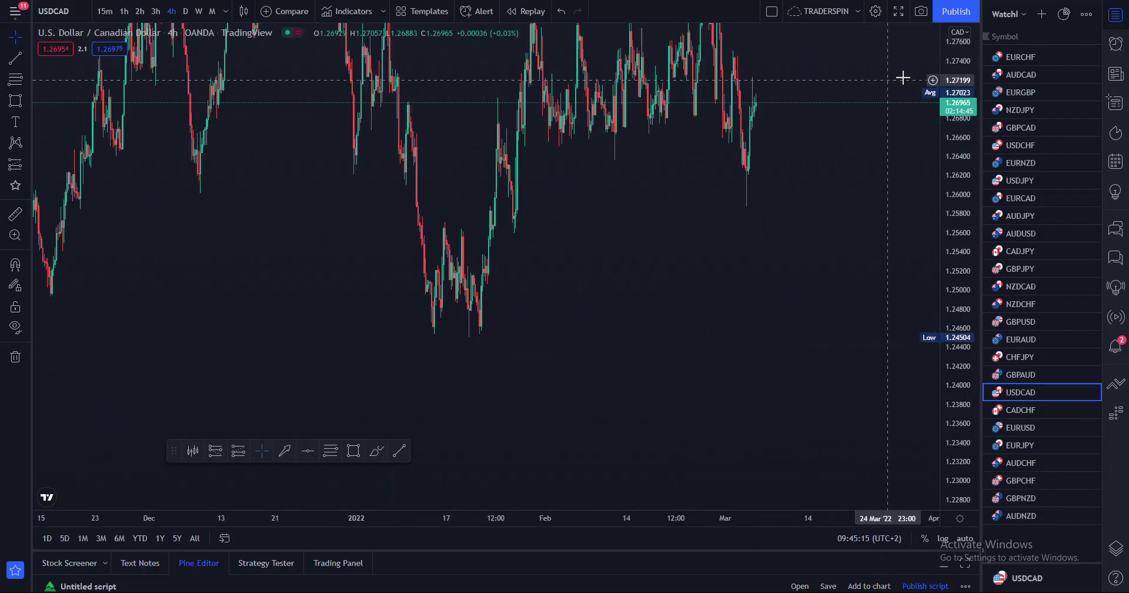
Draw a trend line on the USDCAD 4h chart from the 20 Oct '21 low, under the January lows, to 29 Apr '22
left_click_drag(958, 79, 953, 262)
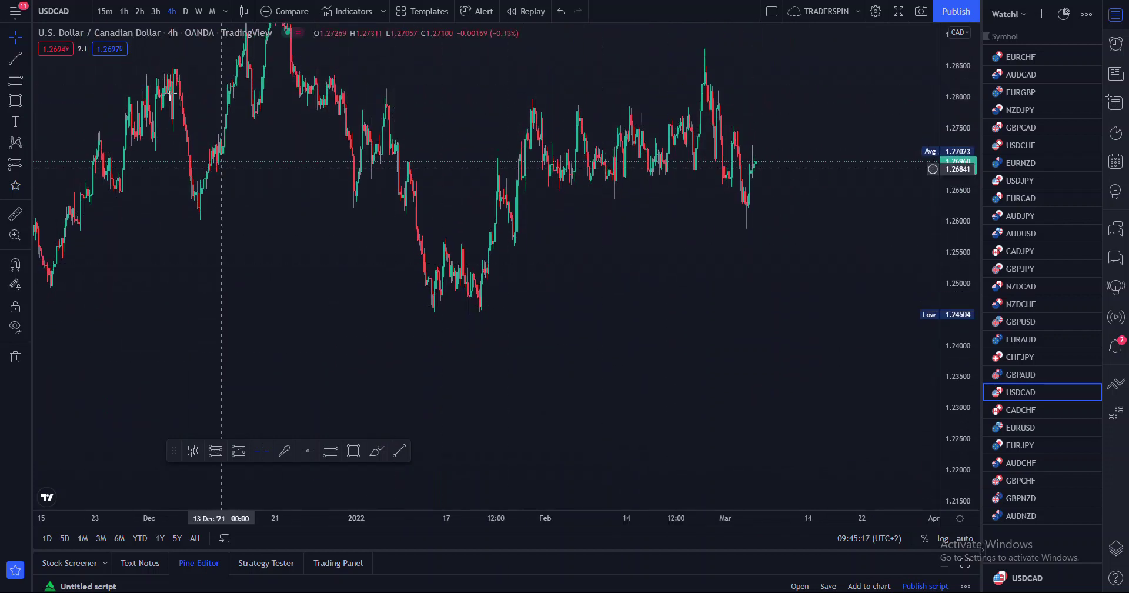
scroll(665, 293, "down", 4)
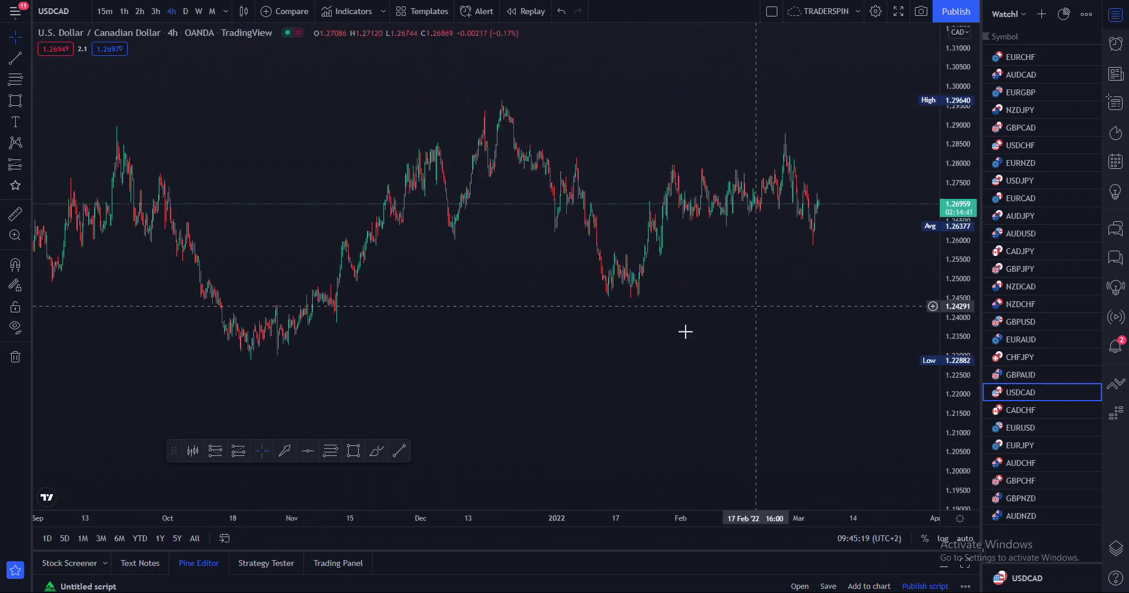
scroll(685, 332, "down", 6)
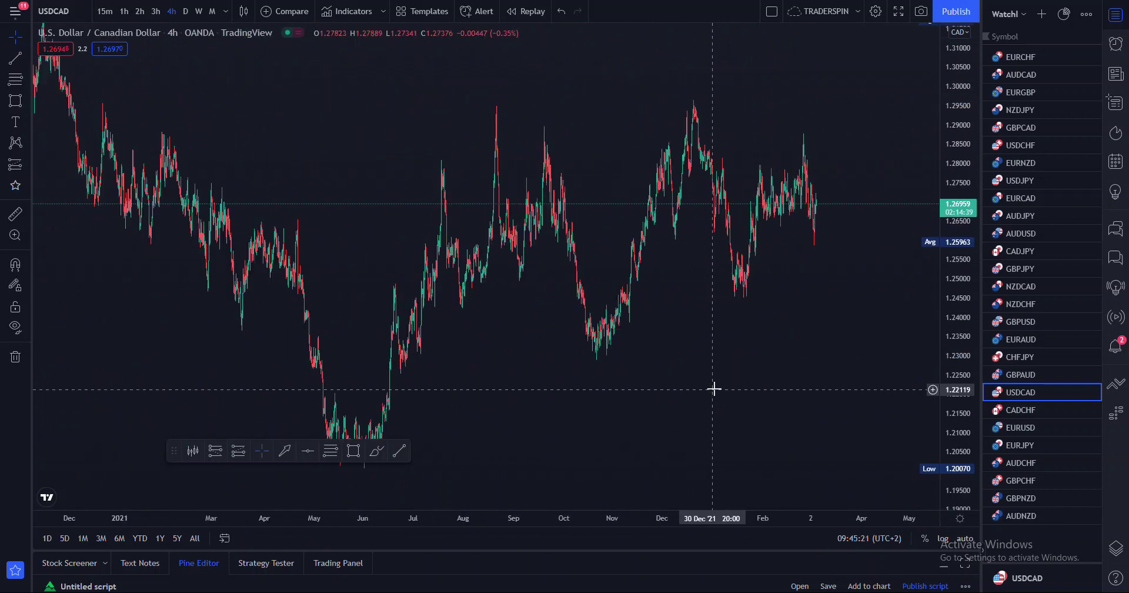
scroll(713, 388, "up", 5)
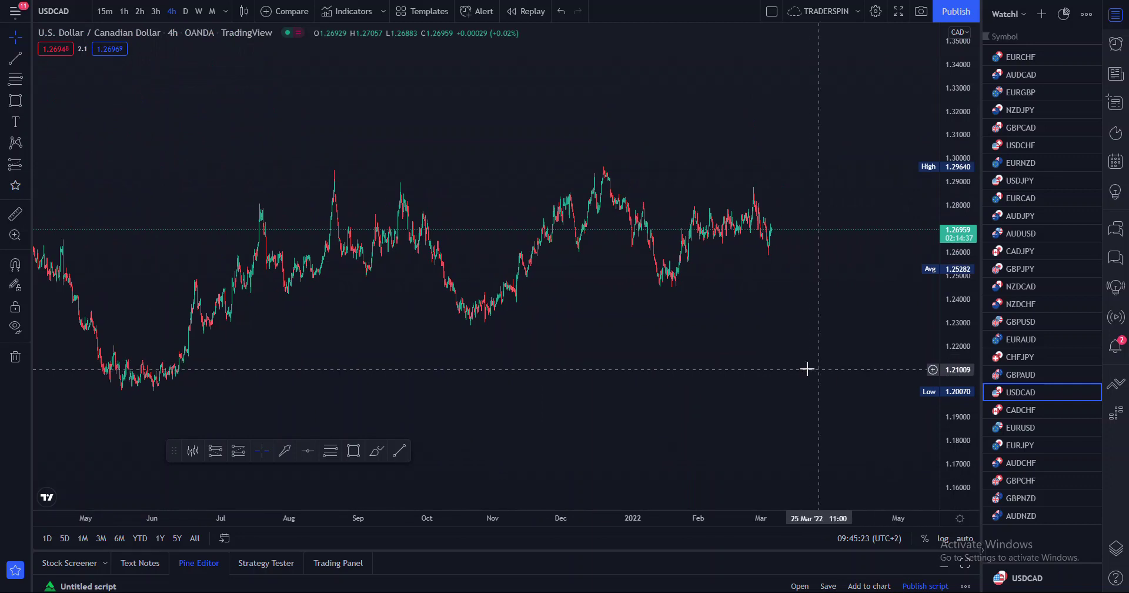
scroll(775, 359, "up", 2)
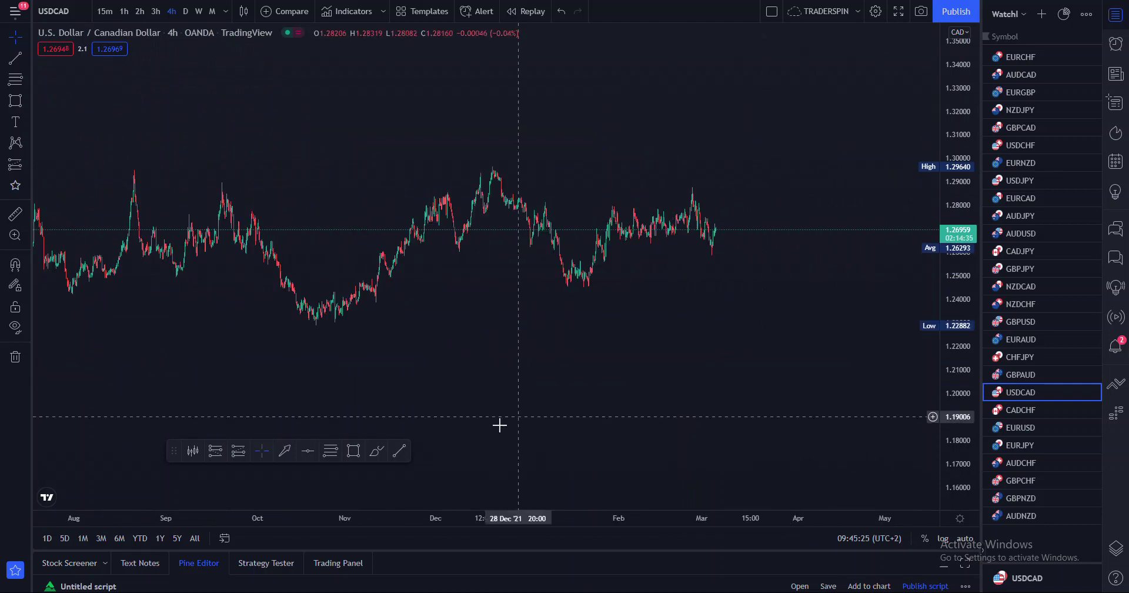
left_click(399, 451)
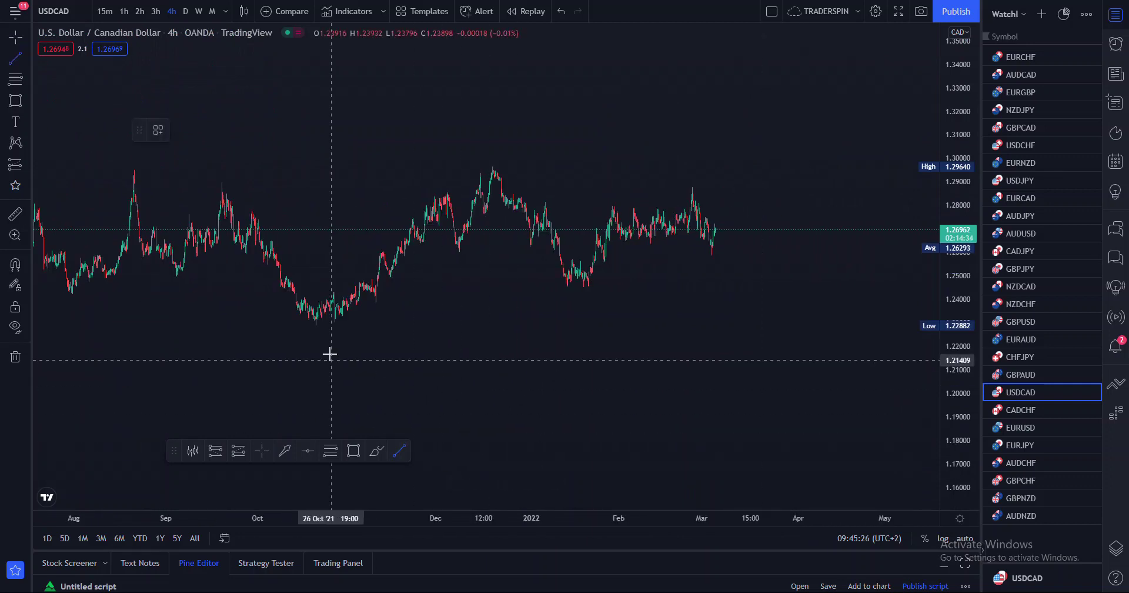
left_click(315, 326)
left_click(882, 247)
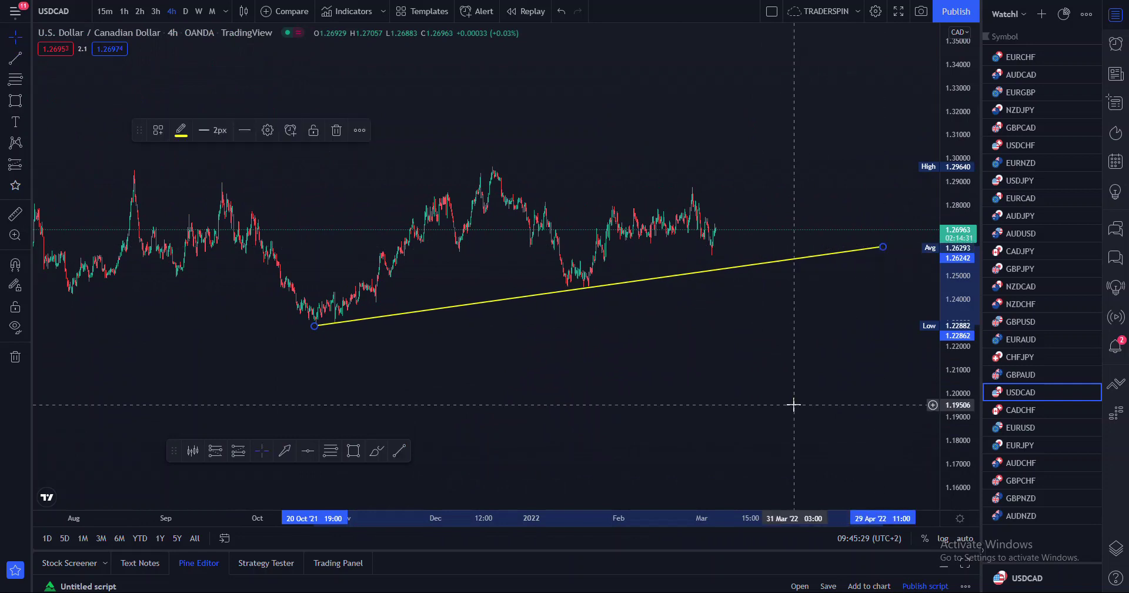
Switch the USDCAD chart to the 1-hour timeframe and fit the price scale automatically
left_click(123, 12)
left_click(964, 539)
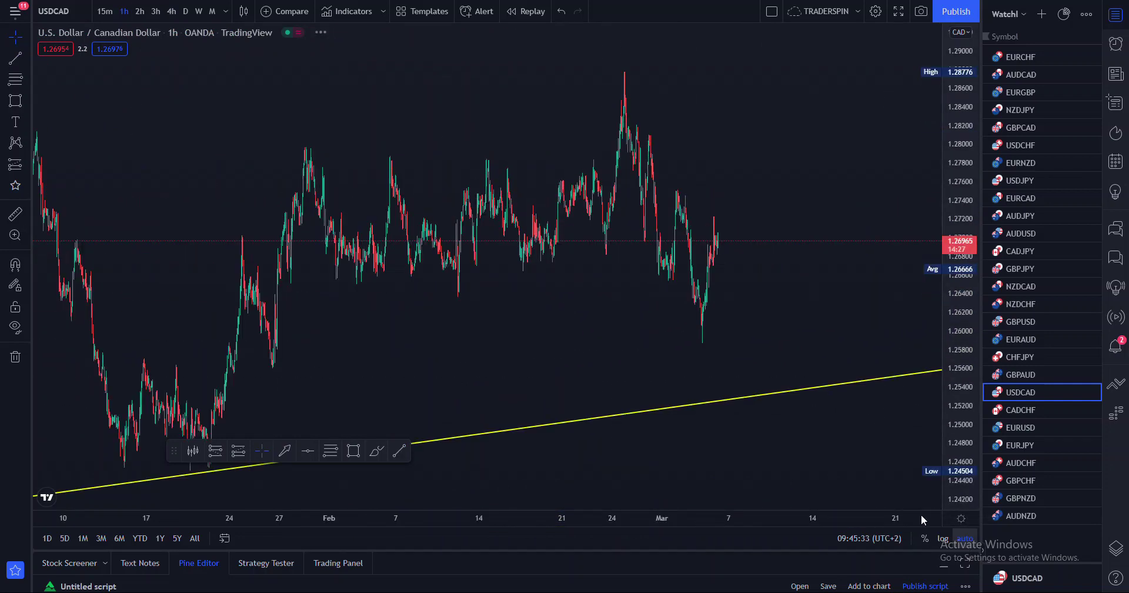
scroll(832, 404, "up", 4)
scroll(832, 403, "up", 4)
left_click_drag(443, 250, 852, 159)
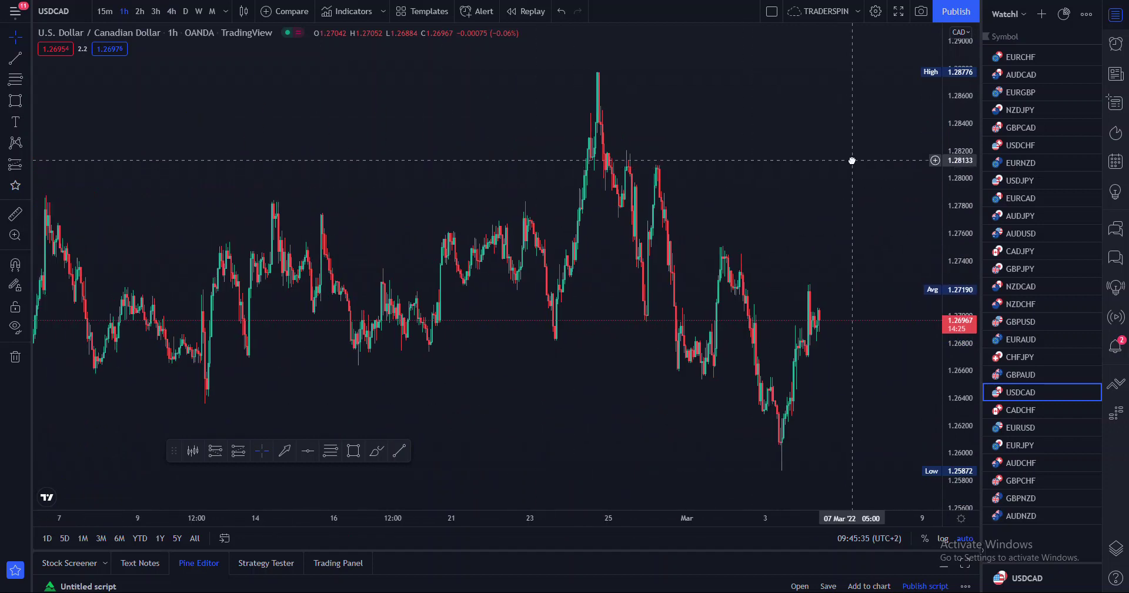
scroll(802, 307, "up", 4)
left_click_drag(958, 291, 959, 393)
left_click_drag(594, 348, 679, 283)
scroll(688, 318, "down", 5)
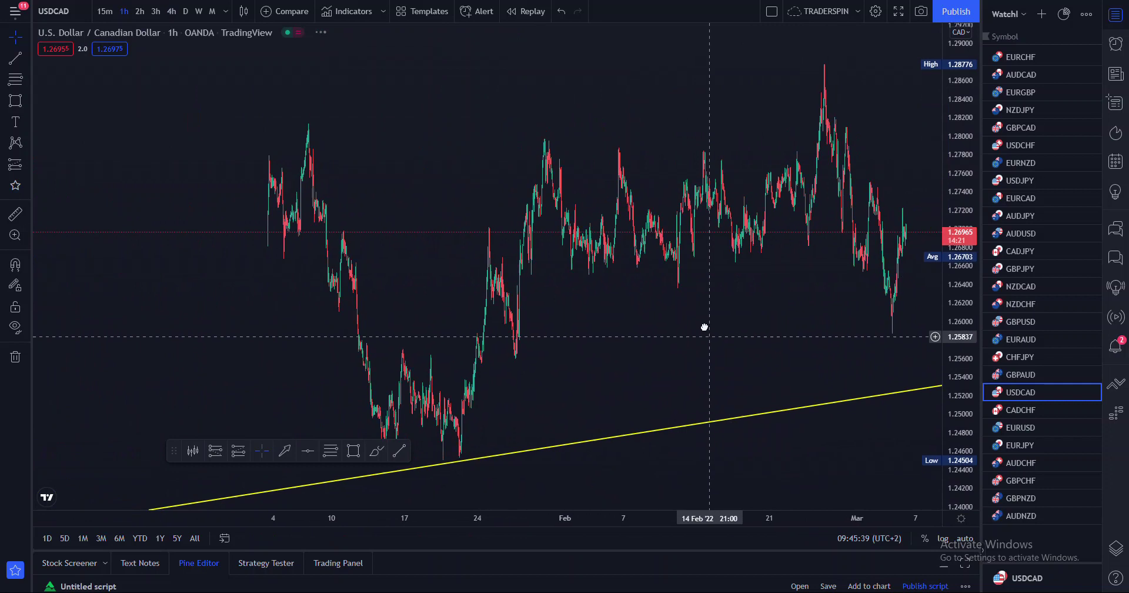
scroll(732, 289, "right", 3)
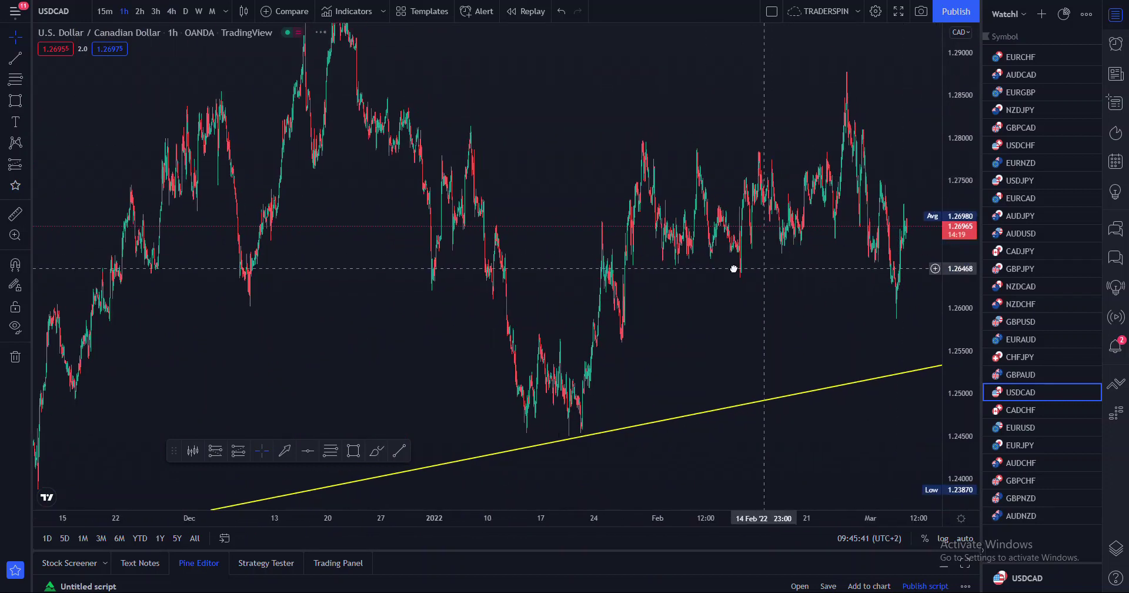
left_click(351, 450)
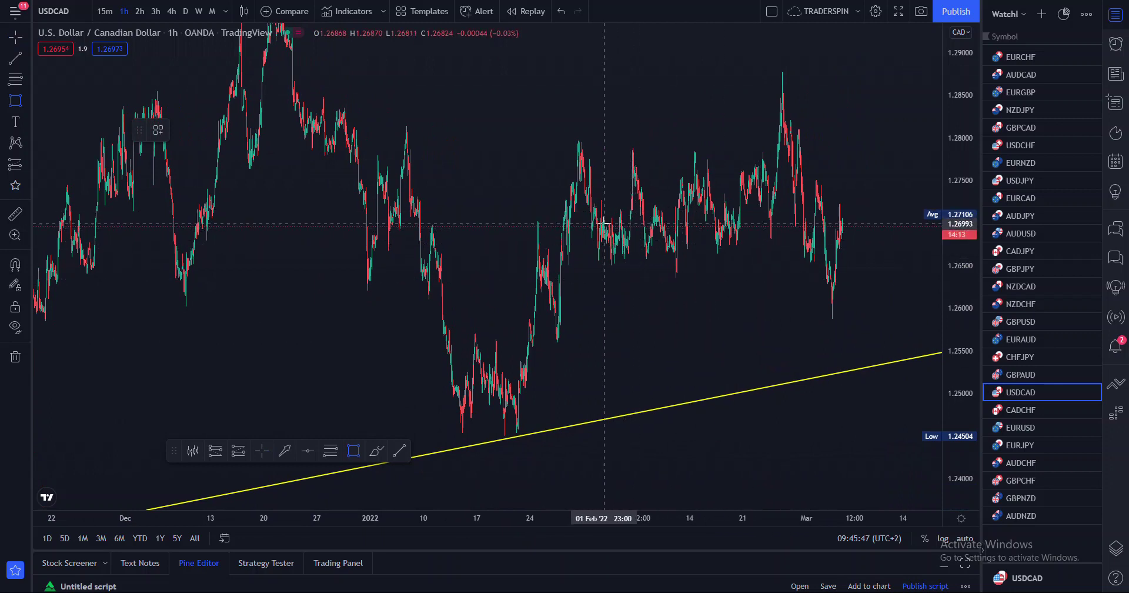
left_click(637, 228)
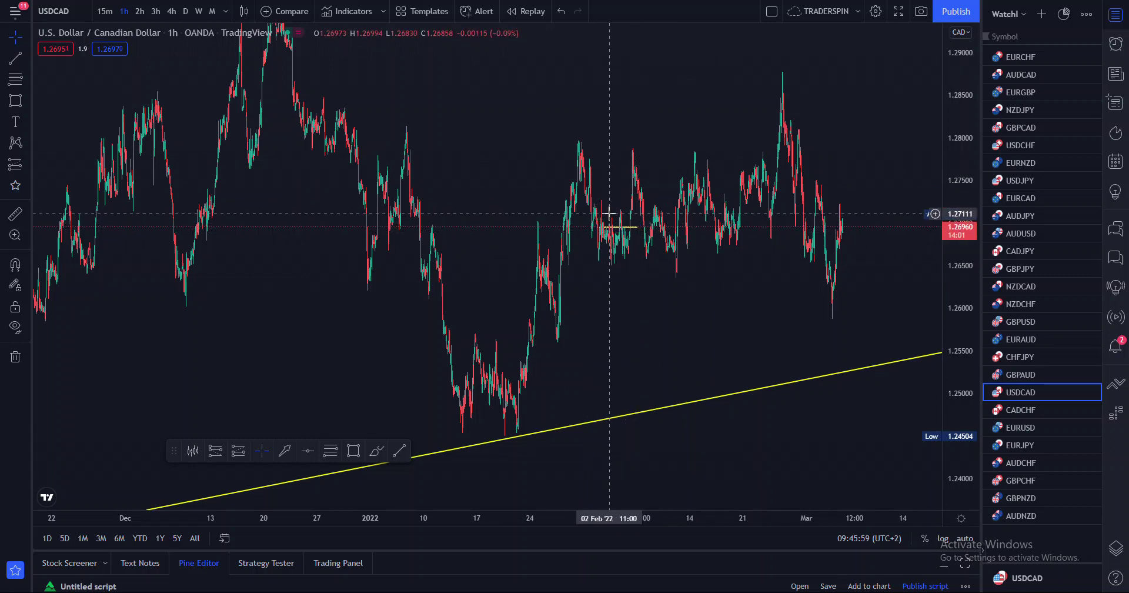
left_click(356, 453)
left_click_drag(563, 137, 682, 139)
left_click(700, 93)
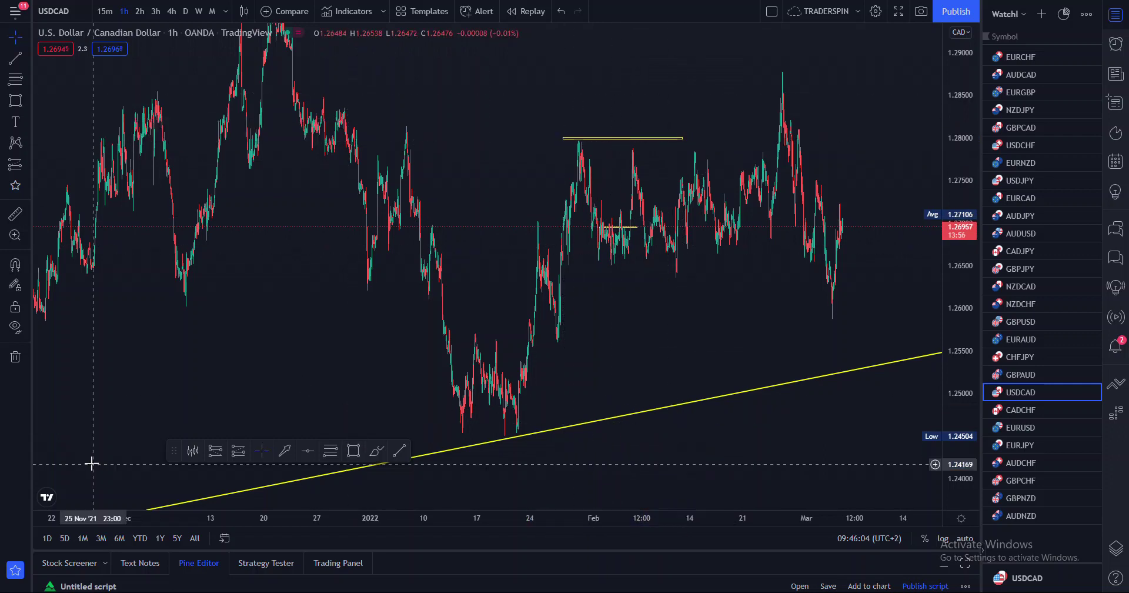
left_click(616, 144)
left_click(314, 131)
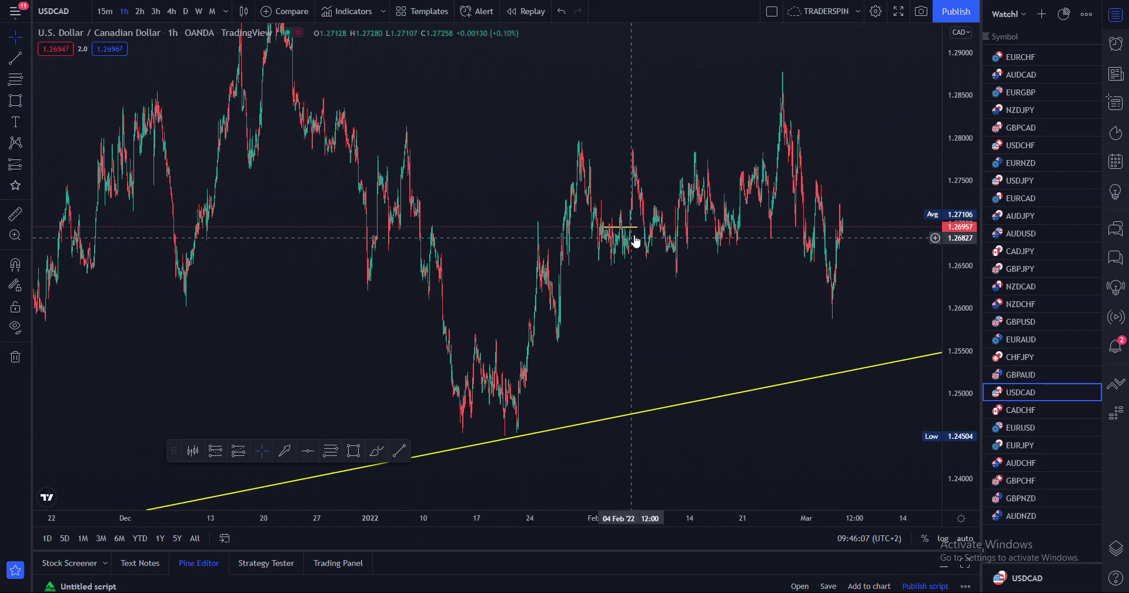
key("Delete")
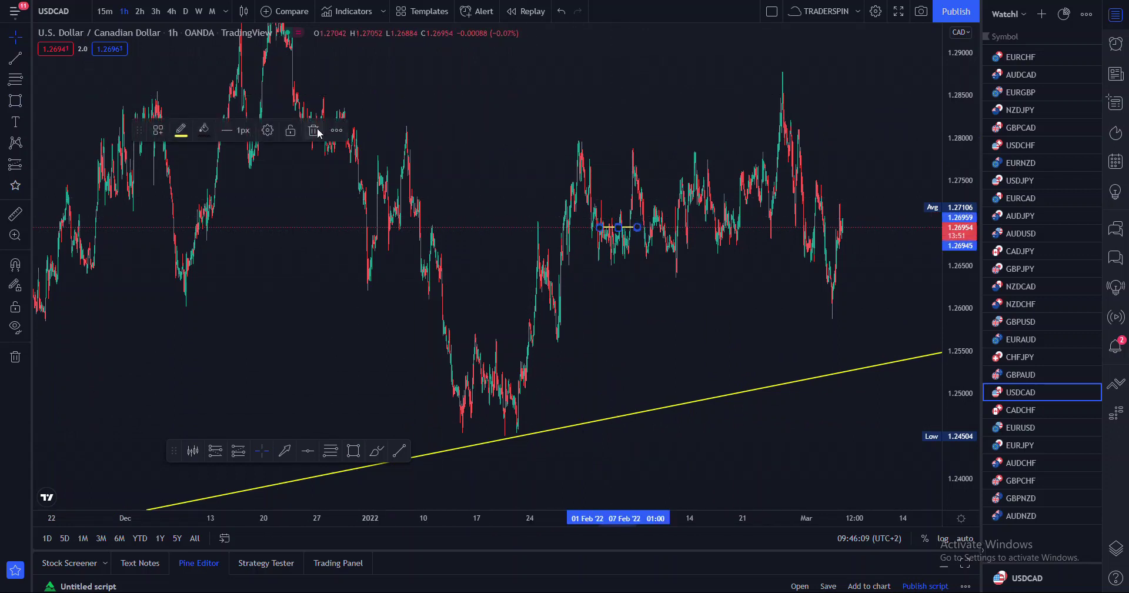
Circle the sideways price range from late January to late February with the Brush, and remove all drawings from the chart
left_click_drag(661, 355, 504, 352)
left_click(379, 453)
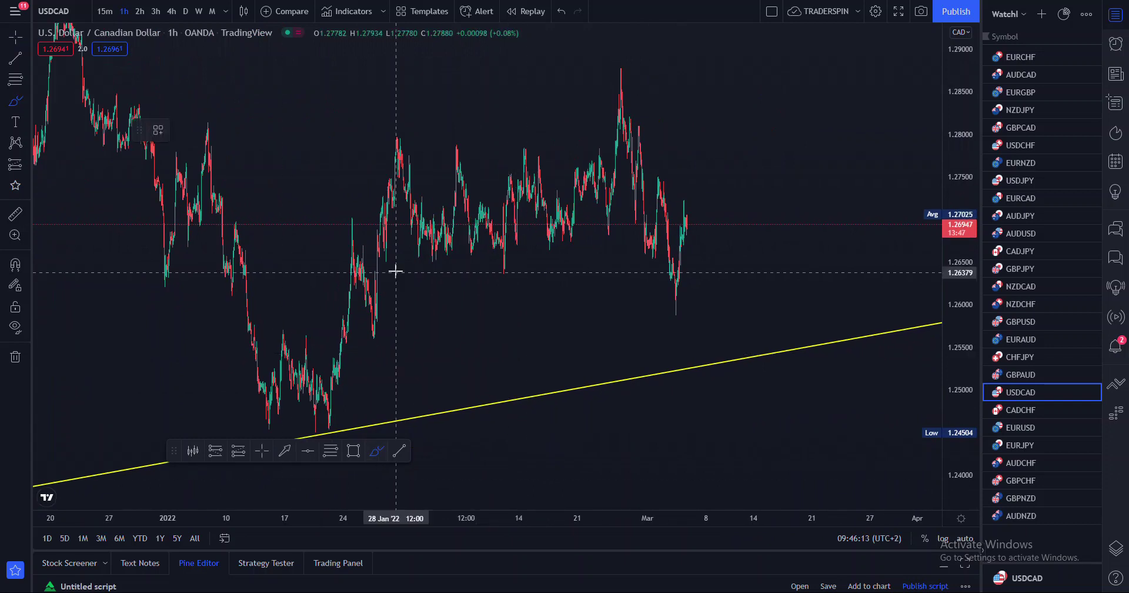
mouse_move(364, 261)
left_mouse_down()
mouse_move(594, 257)
mouse_move(634, 211)
mouse_move(608, 149)
mouse_move(474, 120)
mouse_move(373, 146)
mouse_move(368, 214)
mouse_move(402, 259)
left_mouse_up()
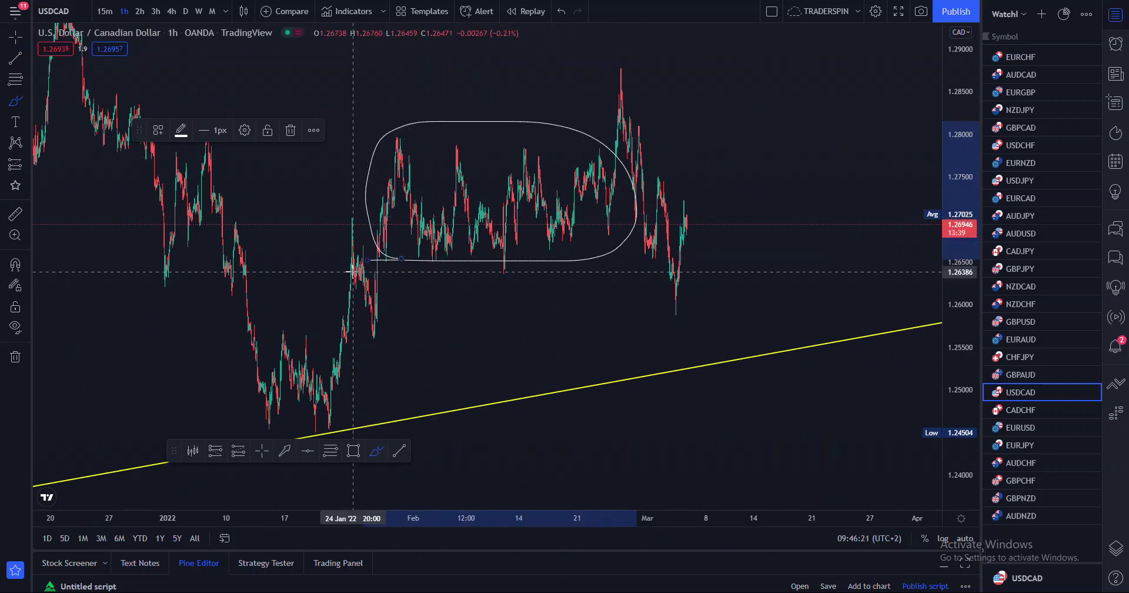
left_click(5, 357)
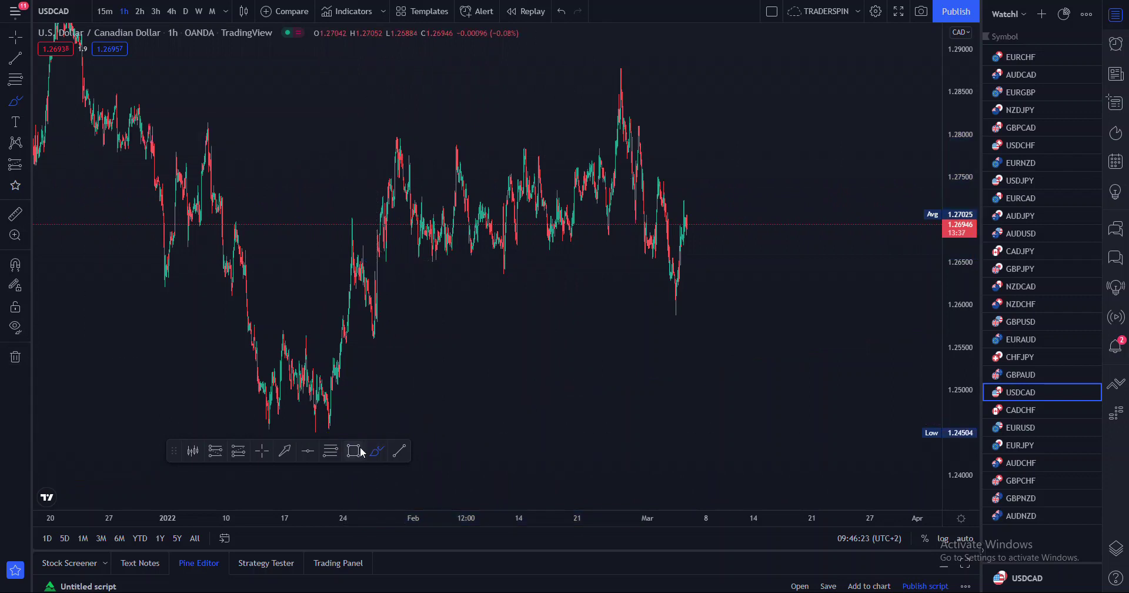
Mark the range with thin rectangles along its highs, from 27 Jan to 07 Mar '22, and along its lows near 1.2660
left_click_drag(383, 146, 704, 151)
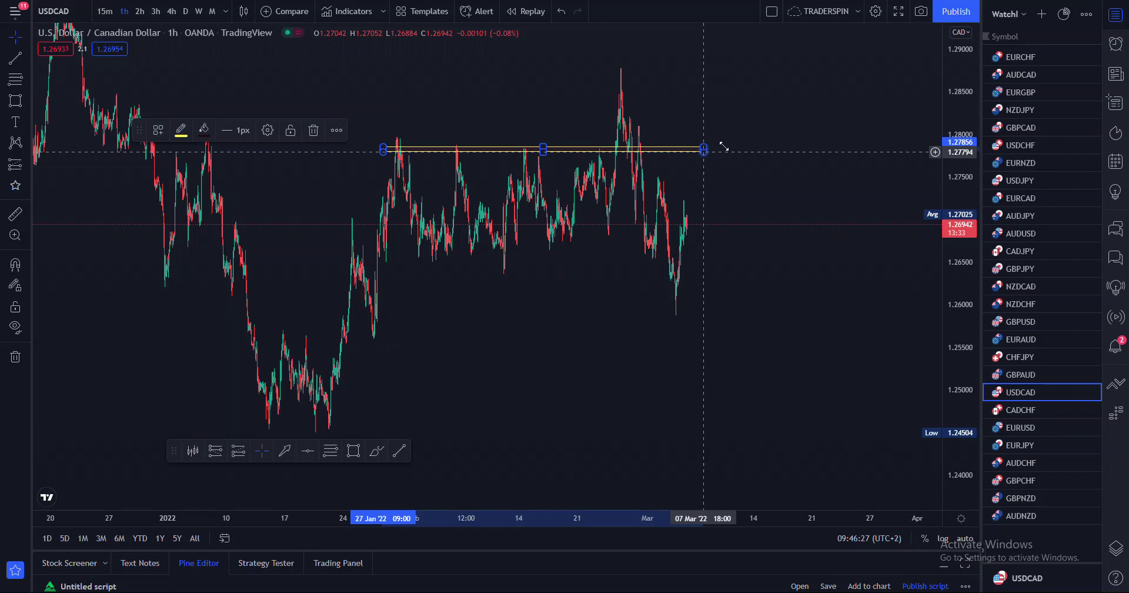
left_click(353, 450)
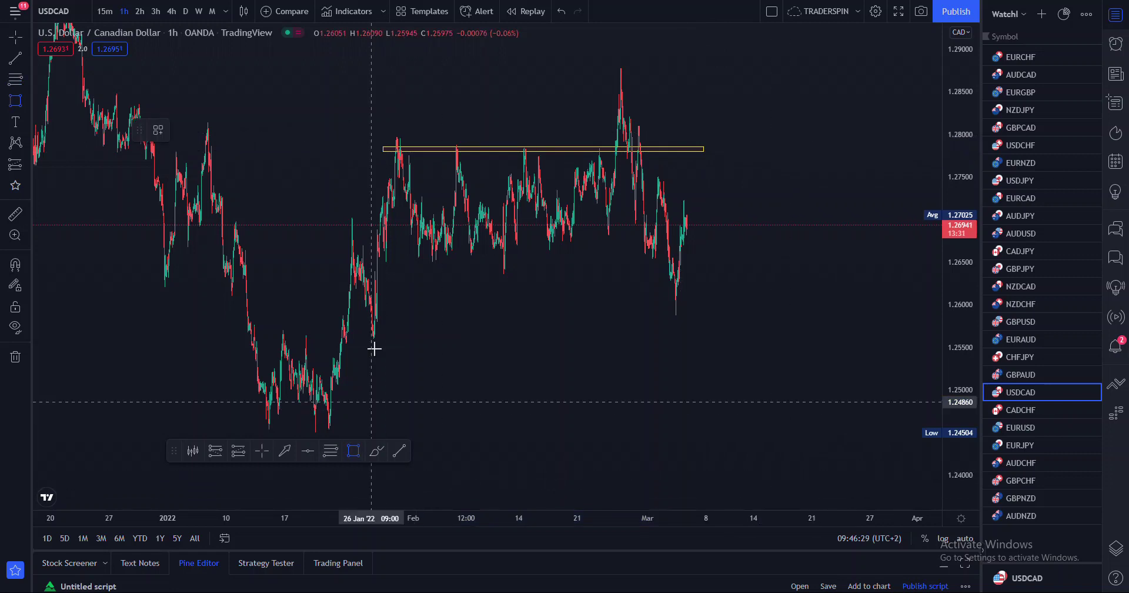
left_click_drag(387, 260, 617, 260)
left_click_drag(500, 260, 545, 254)
mouse_move(617, 252)
left_mouse_down()
mouse_move(633, 241)
mouse_move(638, 253)
left_mouse_up()
left_click(642, 354)
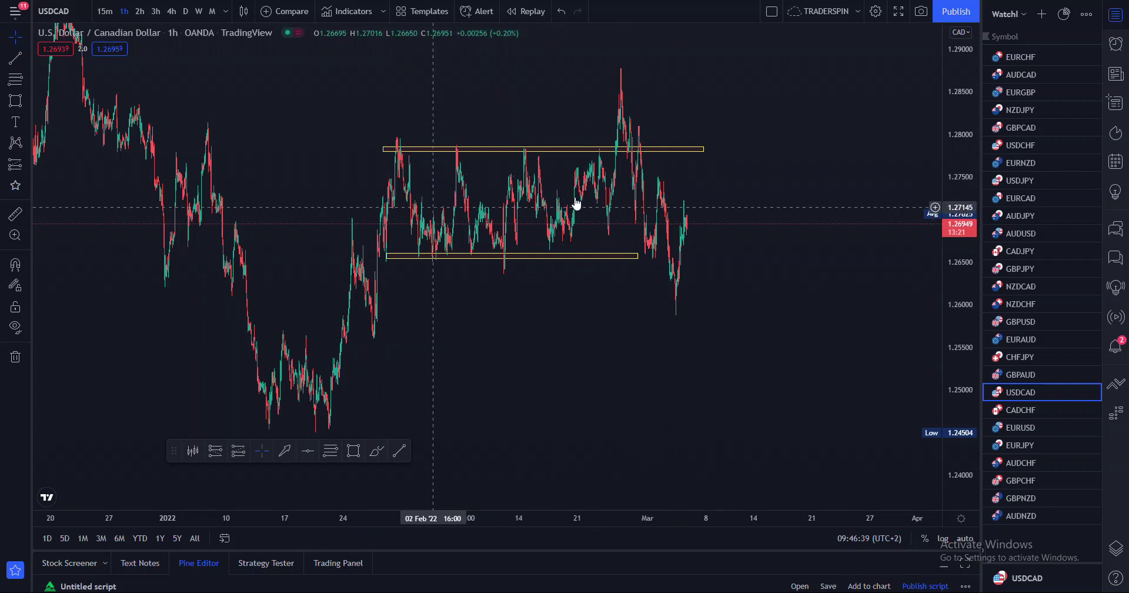
Examine how price moves between the two marked range zones and breaks beyond them in late February and March
scroll(512, 186, "up", 3)
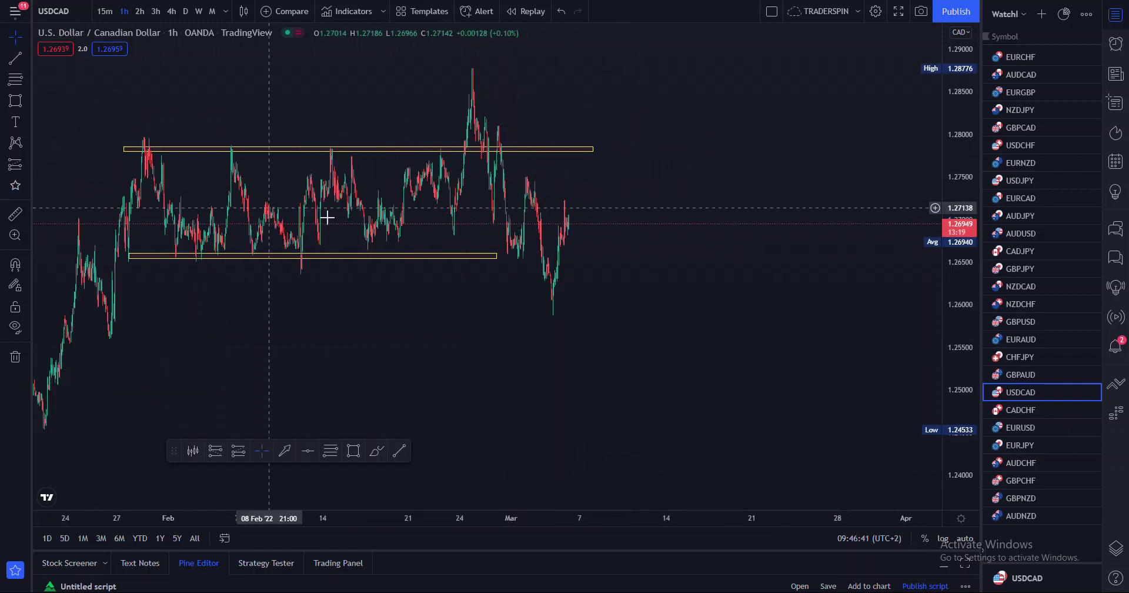
left_click_drag(563, 192, 770, 276)
scroll(769, 276, "up", 3)
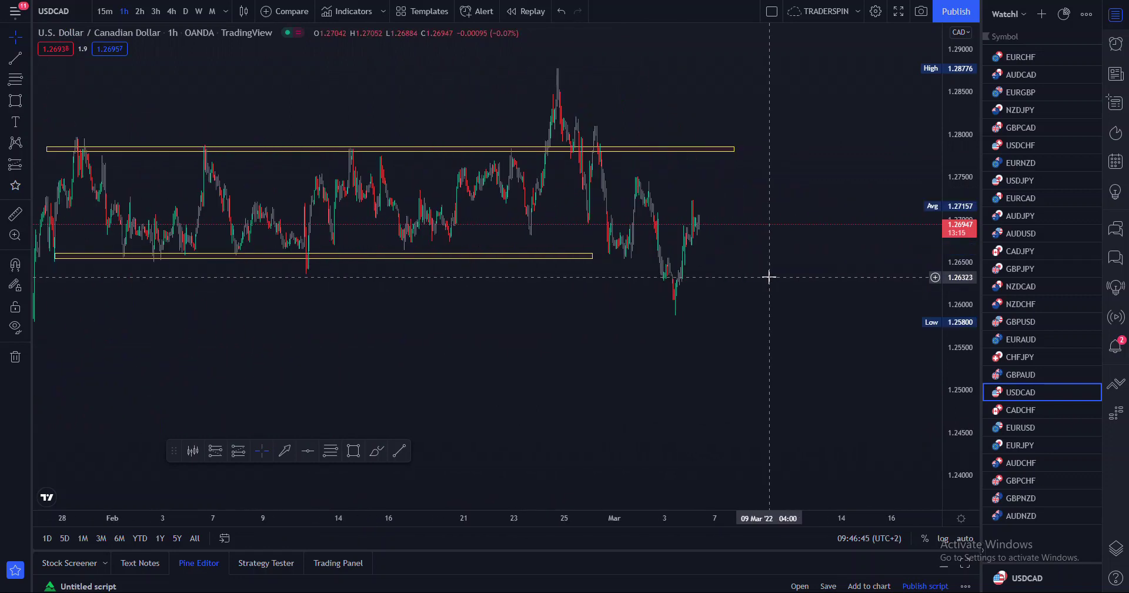
scroll(769, 276, "up", 2)
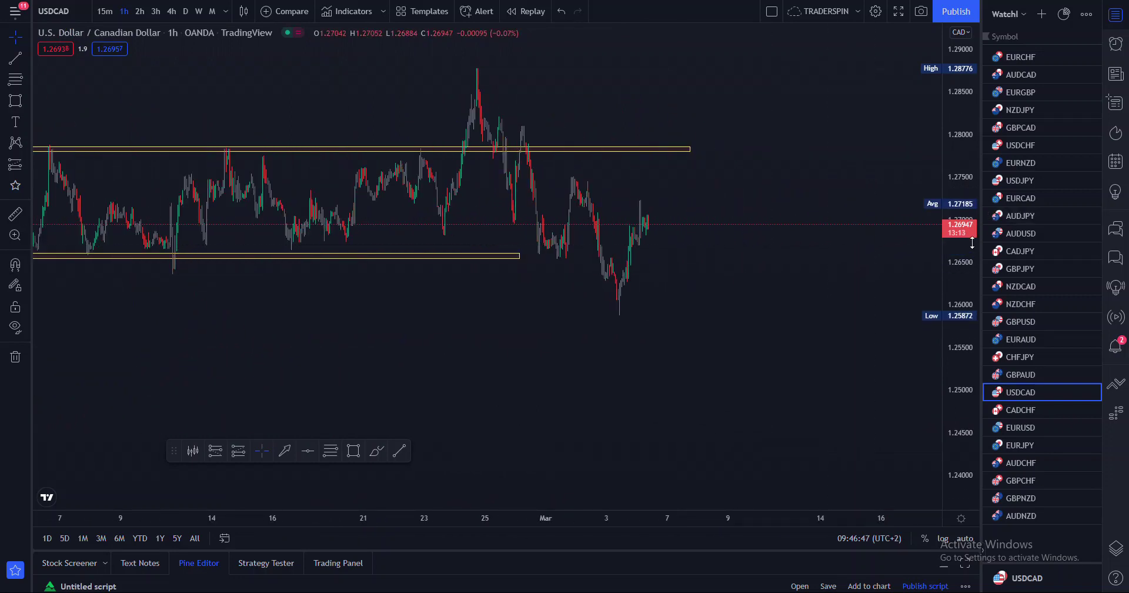
left_click_drag(973, 242, 973, 211)
scroll(679, 283, "up", 3)
left_click_drag(487, 251, 752, 264)
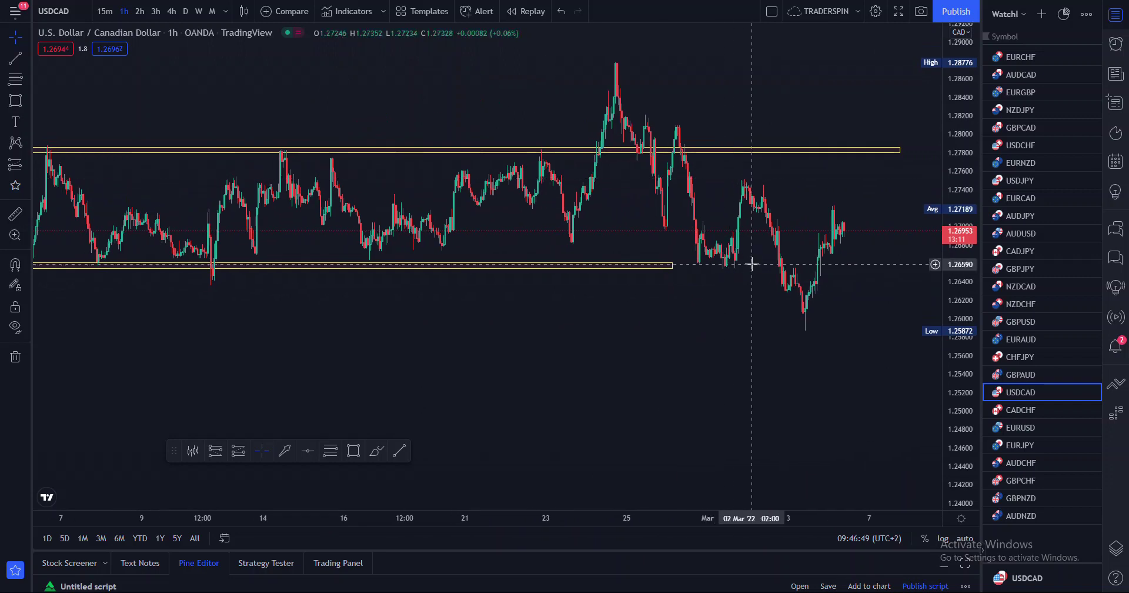
scroll(735, 378, "down", 4)
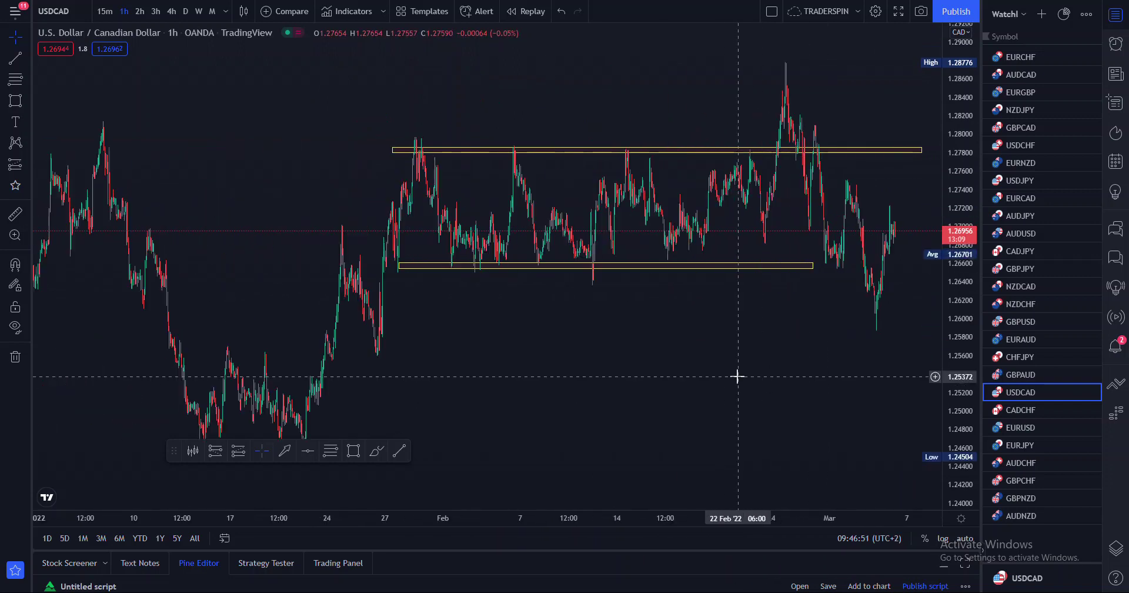
scroll(706, 383, "down", 4)
left_click_drag(742, 384, 584, 413)
Circle the late-February spike above the upper zone and mark the lows before it with the Brush, and remove all drawings
left_click(381, 448)
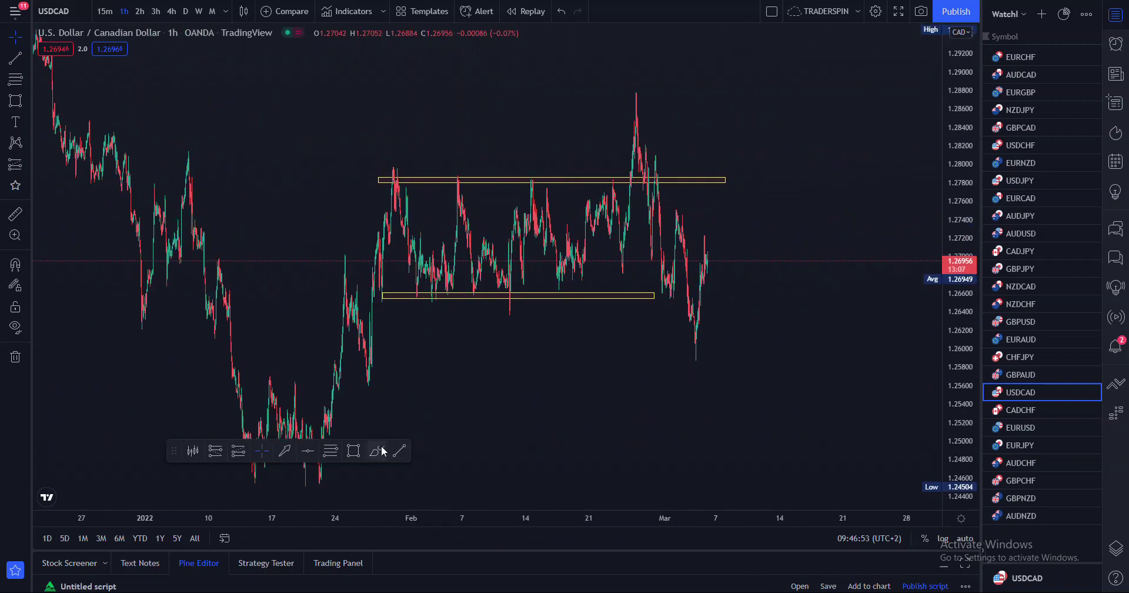
mouse_move(655, 76)
left_mouse_down()
mouse_move(594, 131)
mouse_move(663, 75)
left_mouse_up()
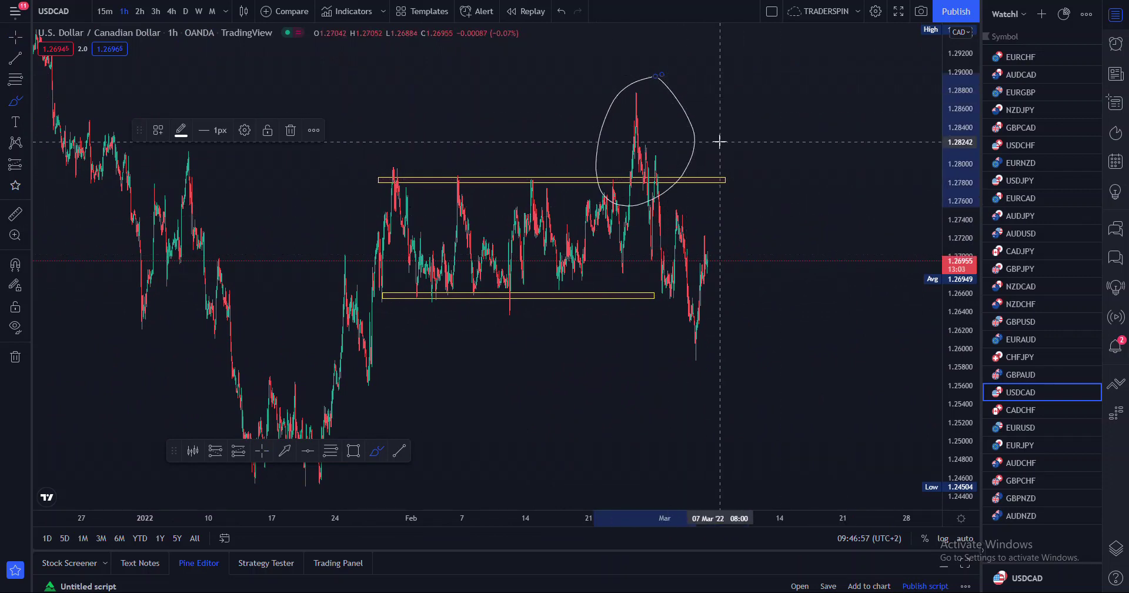
left_click(567, 272)
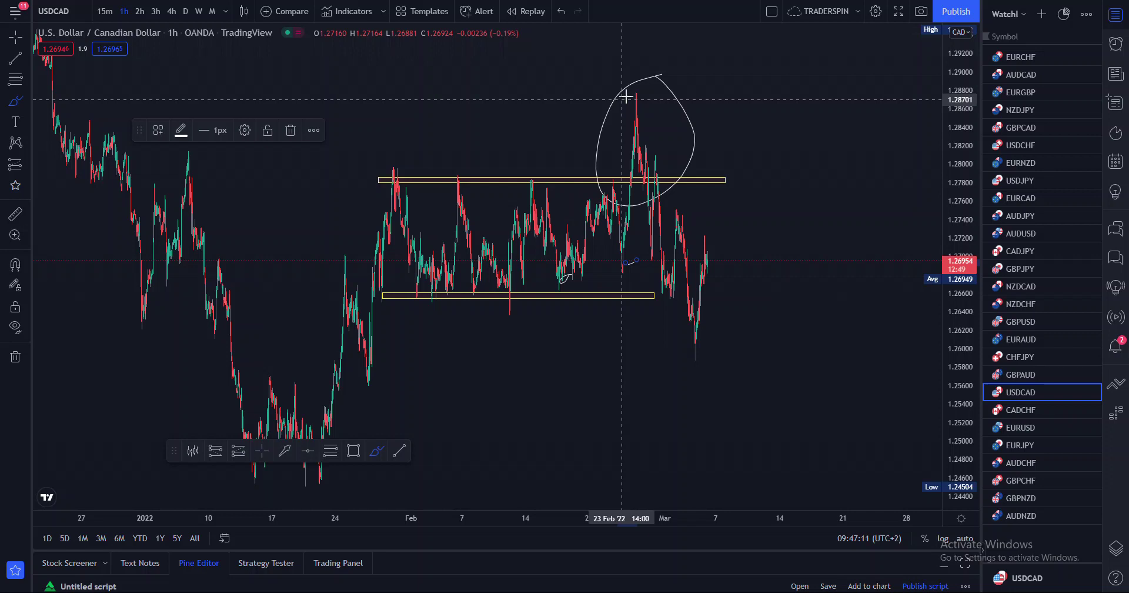
left_click(16, 356)
Mark the successive swing highs and lows of the decline from the 1.28776 peak to the early March low with the Brush
scroll(464, 353, "up", 5)
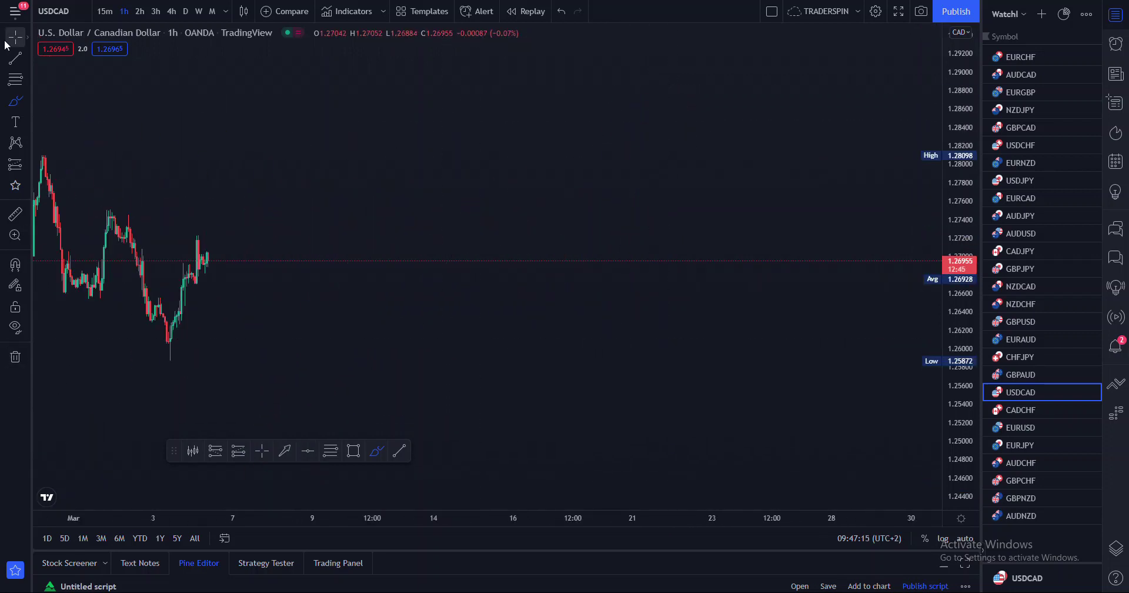
left_click_drag(377, 147, 751, 155)
left_click_drag(960, 247, 956, 216)
left_click(377, 450)
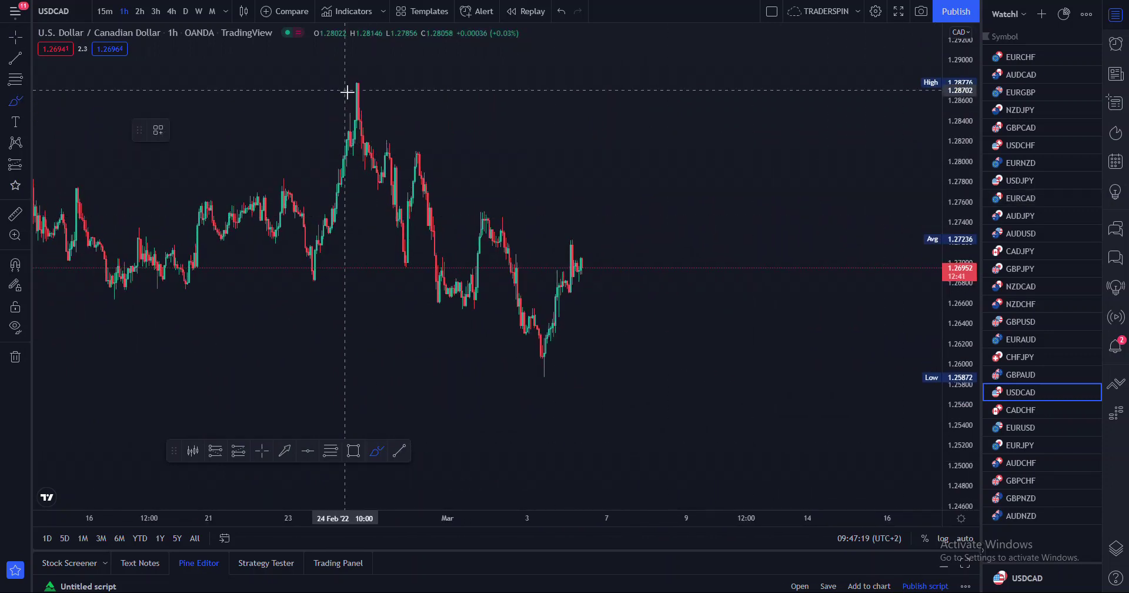
left_click_drag(358, 81, 356, 103)
mouse_move(409, 261)
left_mouse_down()
mouse_move(400, 279)
mouse_move(404, 257)
left_mouse_up()
left_click_drag(408, 148, 418, 148)
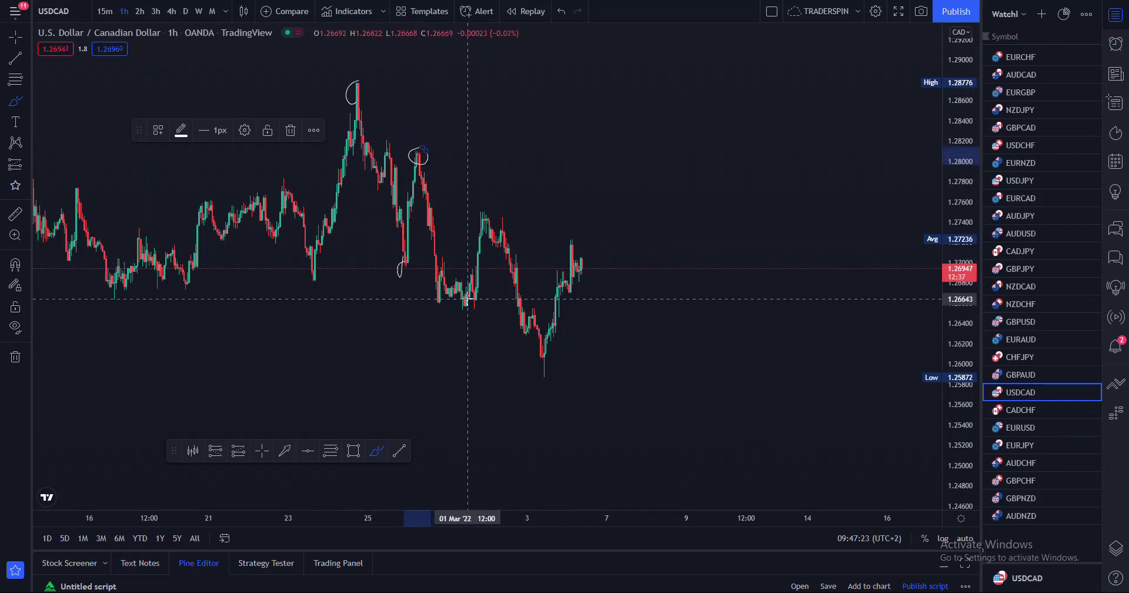
left_click_drag(466, 298, 465, 295)
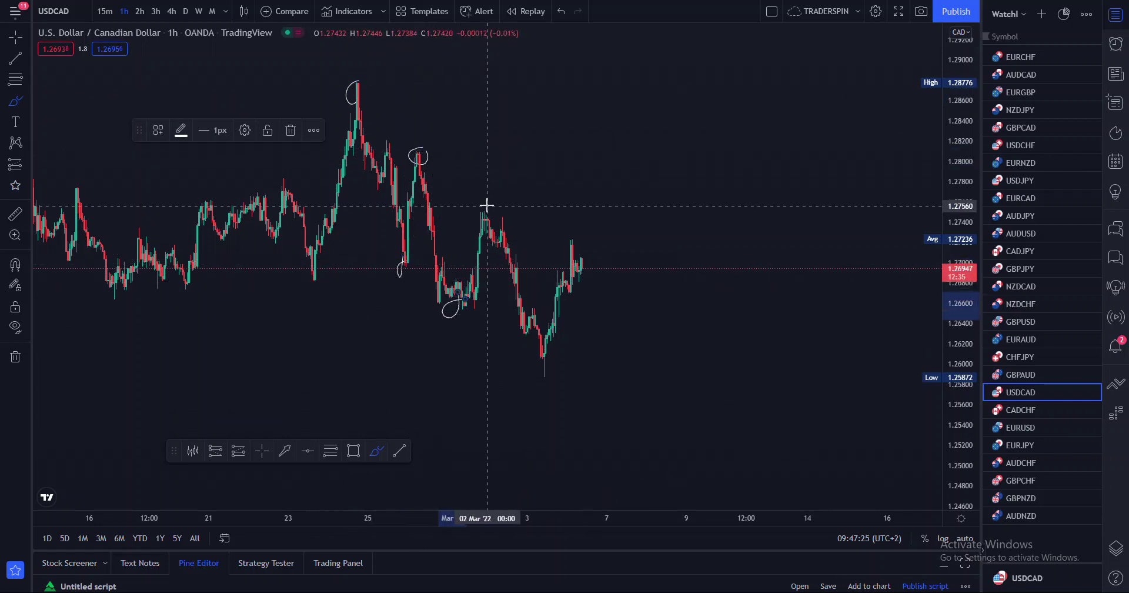
left_click_drag(483, 207, 506, 205)
left_click_drag(537, 368, 547, 368)
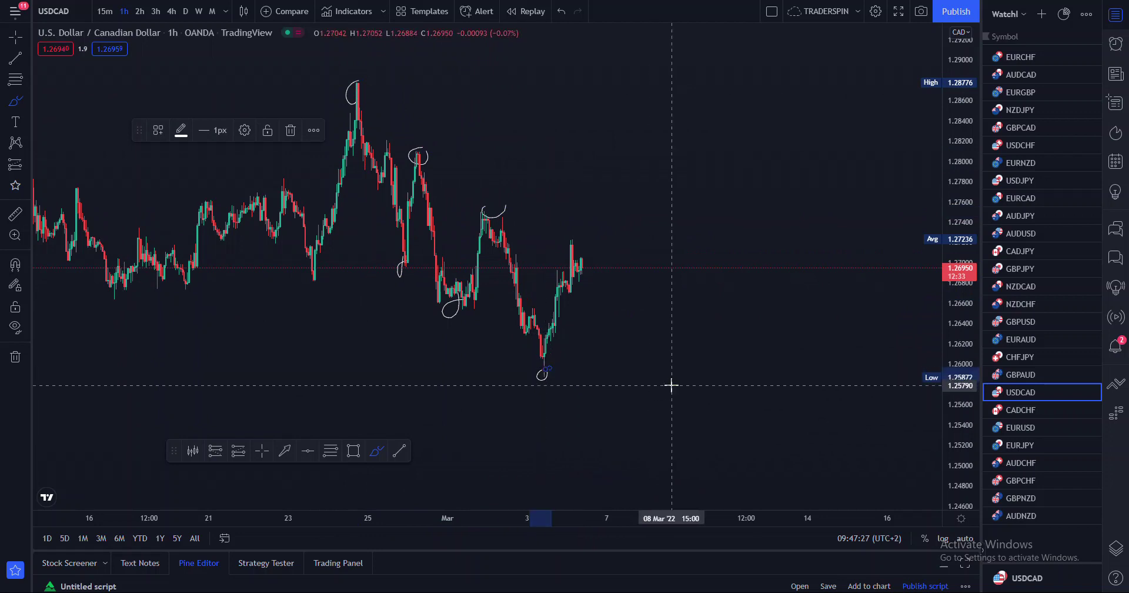
Place an arrow marker pointing down at the latest candles of the rise after the early March low
left_click(285, 450)
left_click(645, 184)
left_click(593, 241)
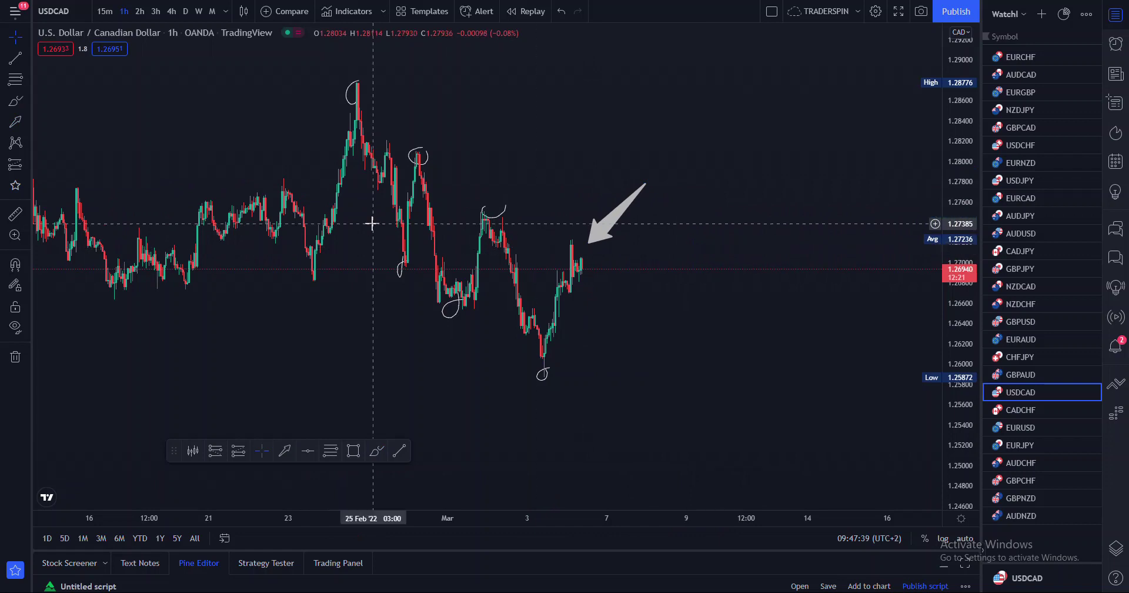
Draw a trend line from the 24 Feb '22 peak down across the circled lower highs to about 1.2696 on 02 Mar '22
left_click_drag(533, 135, 625, 212)
scroll(625, 213, "up", 2)
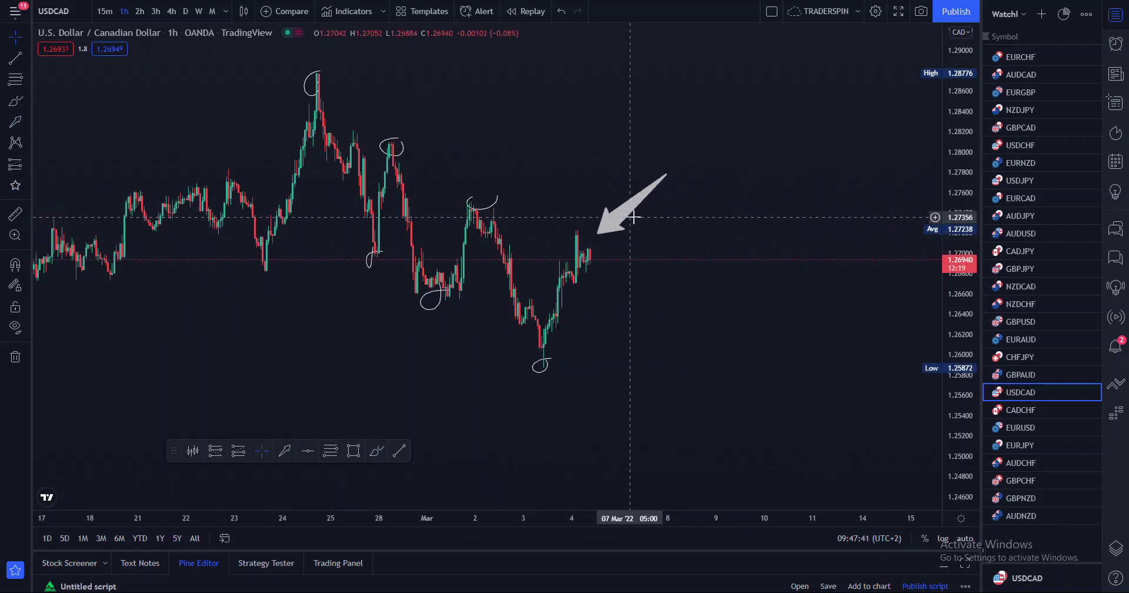
left_click_drag(950, 319, 950, 248)
left_click_drag(673, 221, 862, 252)
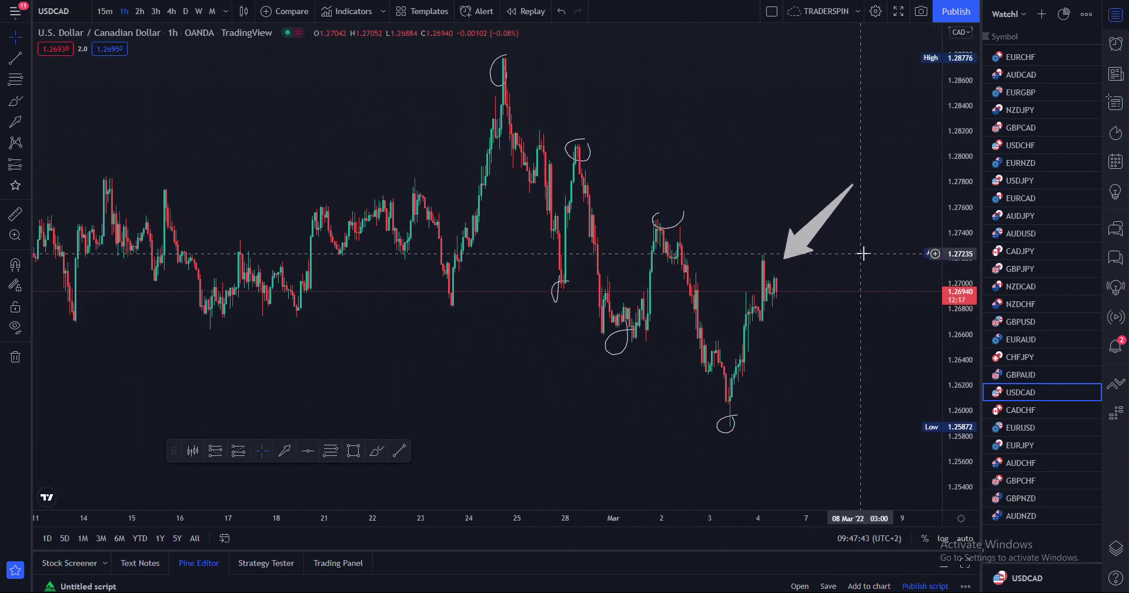
scroll(838, 254, "up", 1)
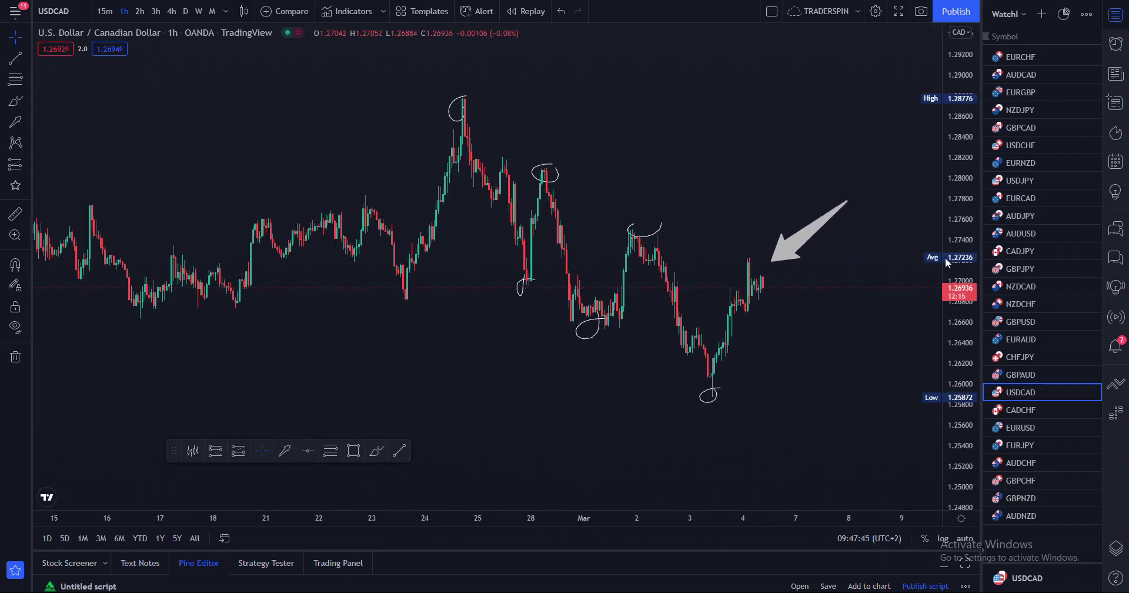
left_click(400, 450)
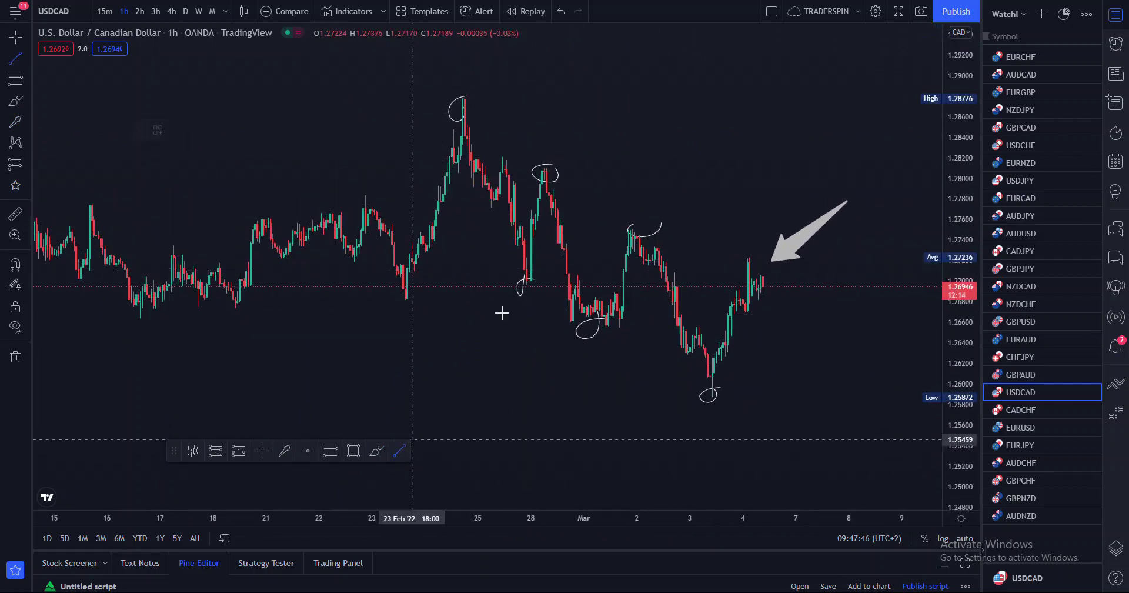
left_click(468, 95)
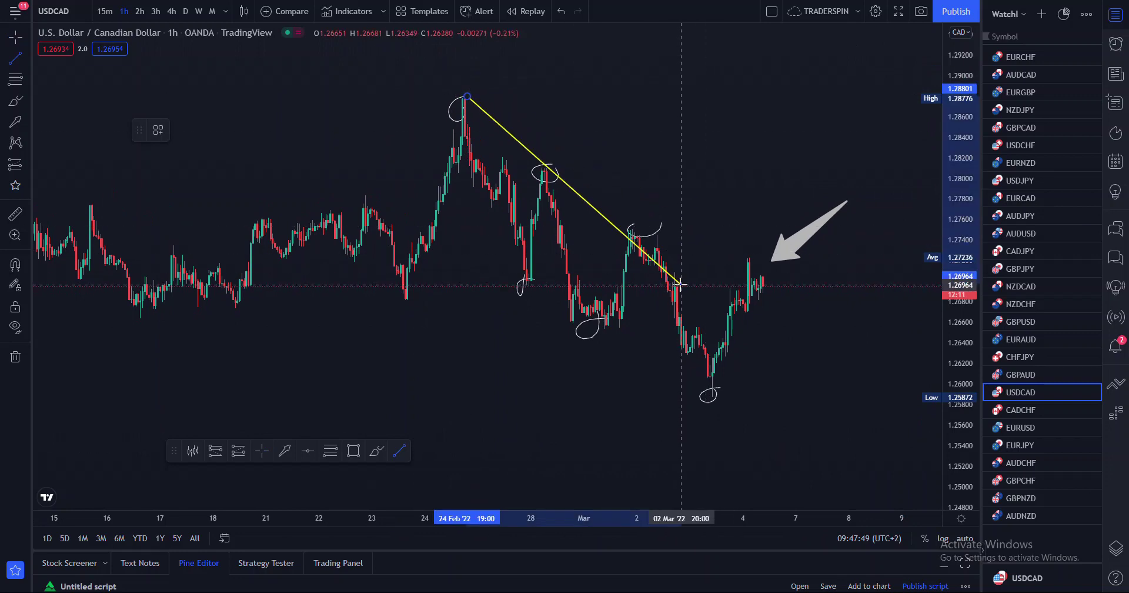
left_click(679, 286)
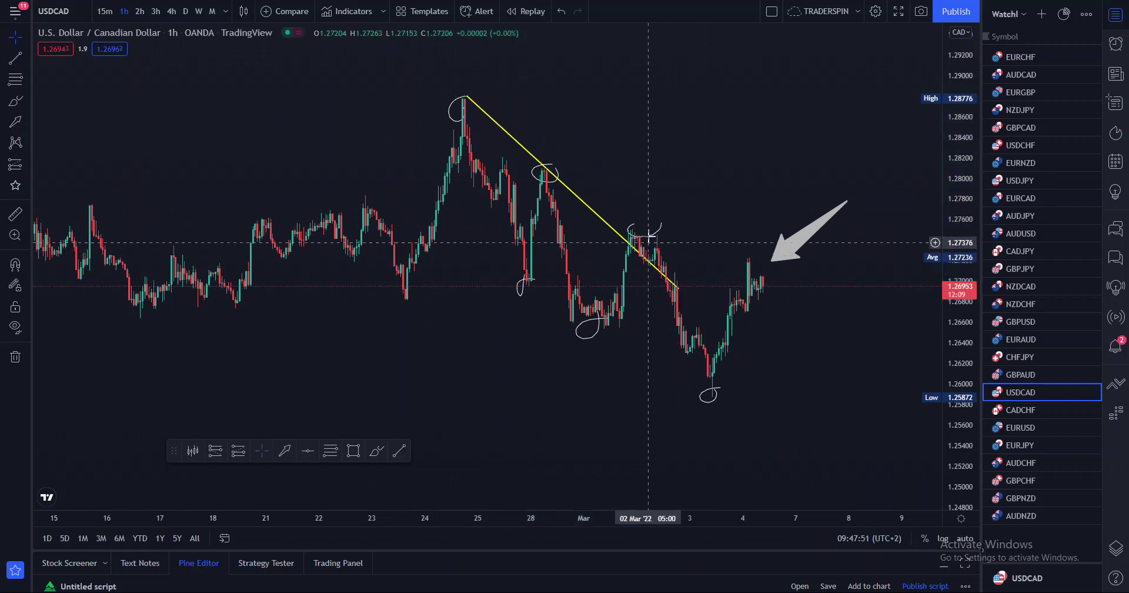
Trace and circle the twin highs of 02 Mar '22 at the trend line with the Brush, and remove those strokes
scroll(694, 329, "up", 3)
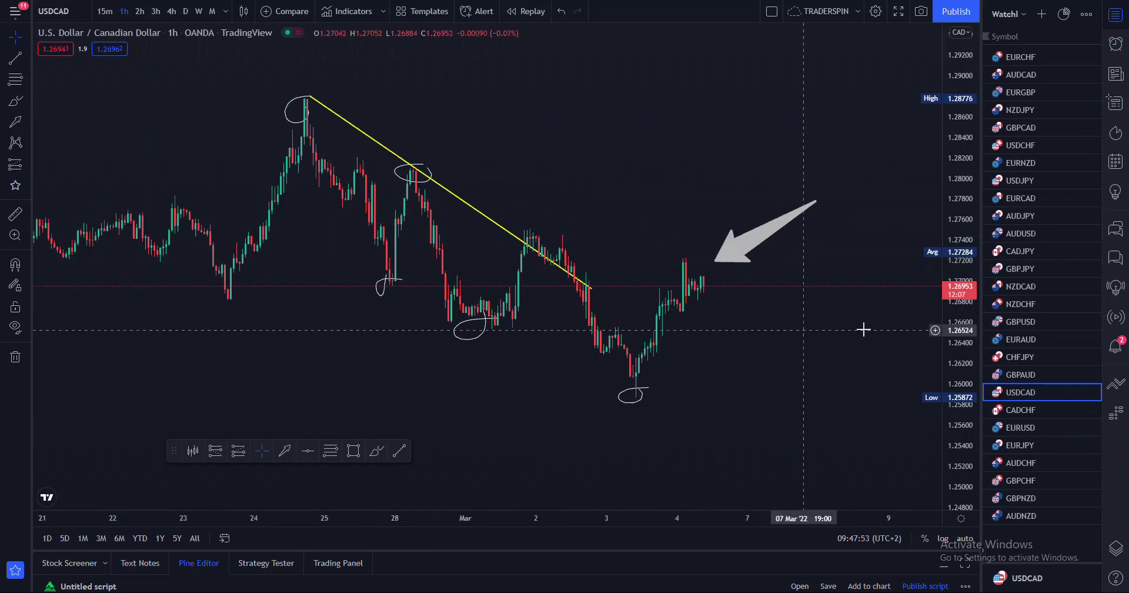
left_click_drag(1007, 410, 950, 366)
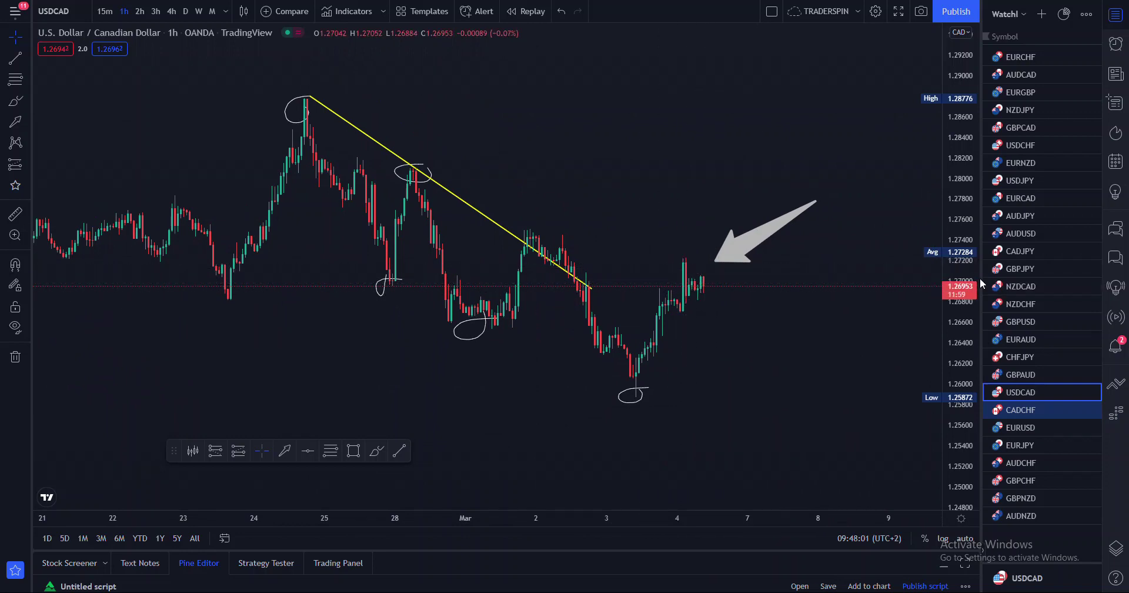
left_click_drag(1025, 282, 1025, 283)
left_click_drag(957, 272, 956, 221)
left_click_drag(749, 321, 789, 321)
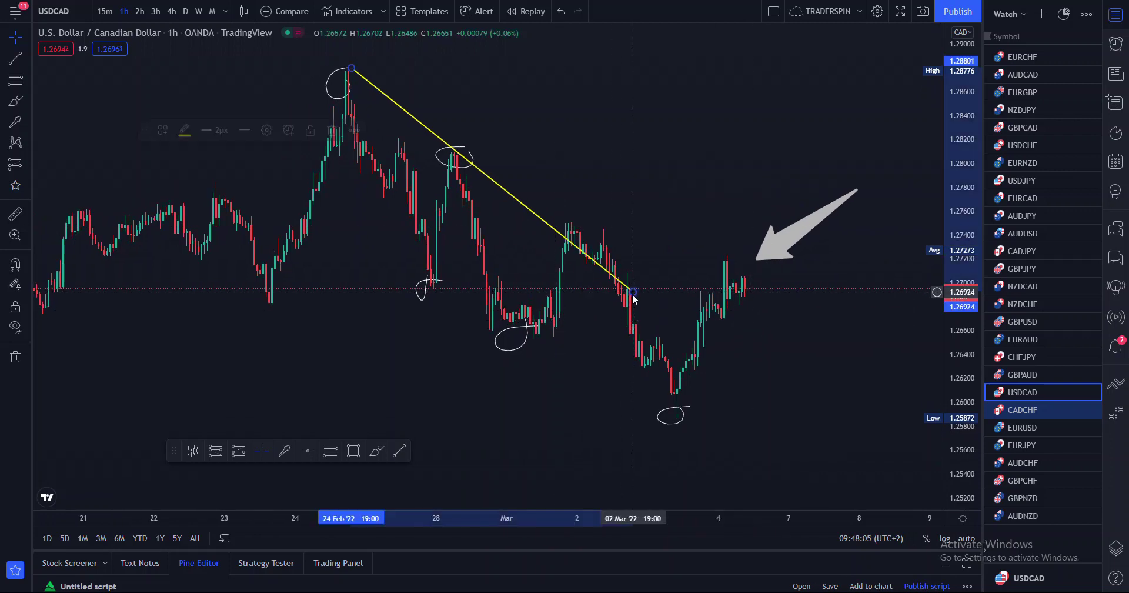
scroll(664, 195, "up", 2)
left_click_drag(618, 179, 702, 163)
left_click(376, 453)
left_click(567, 247)
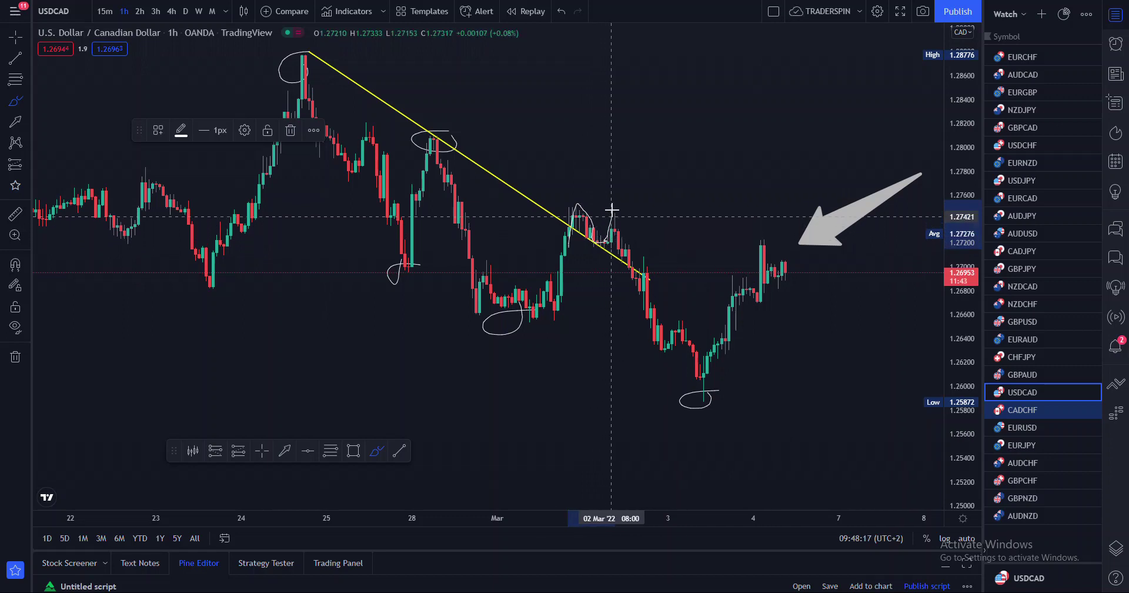
left_click_drag(631, 271, 651, 332)
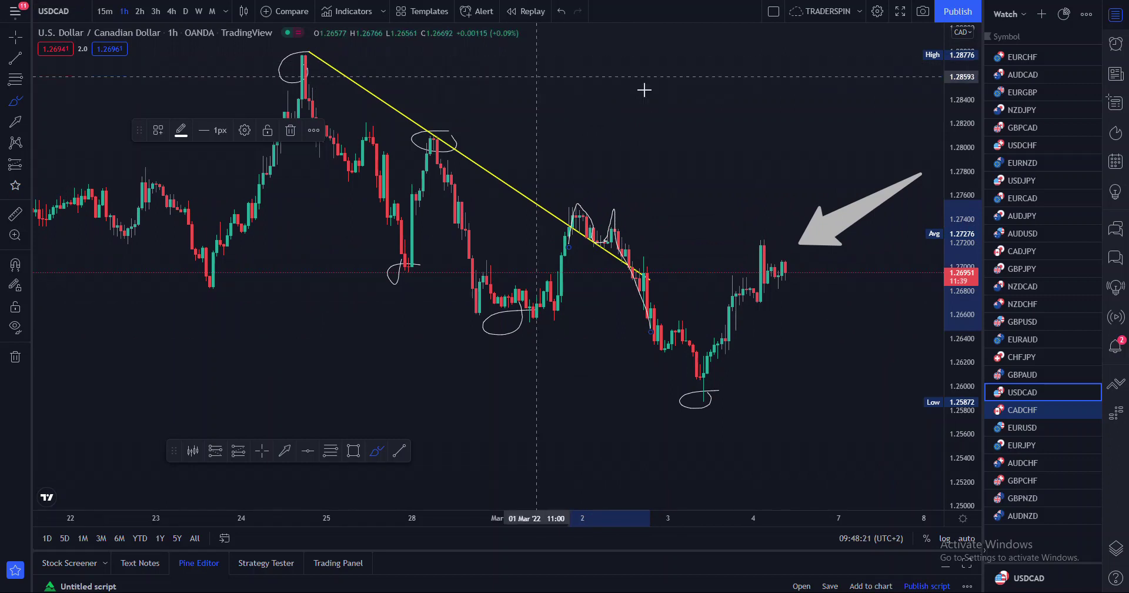
left_click(555, 11)
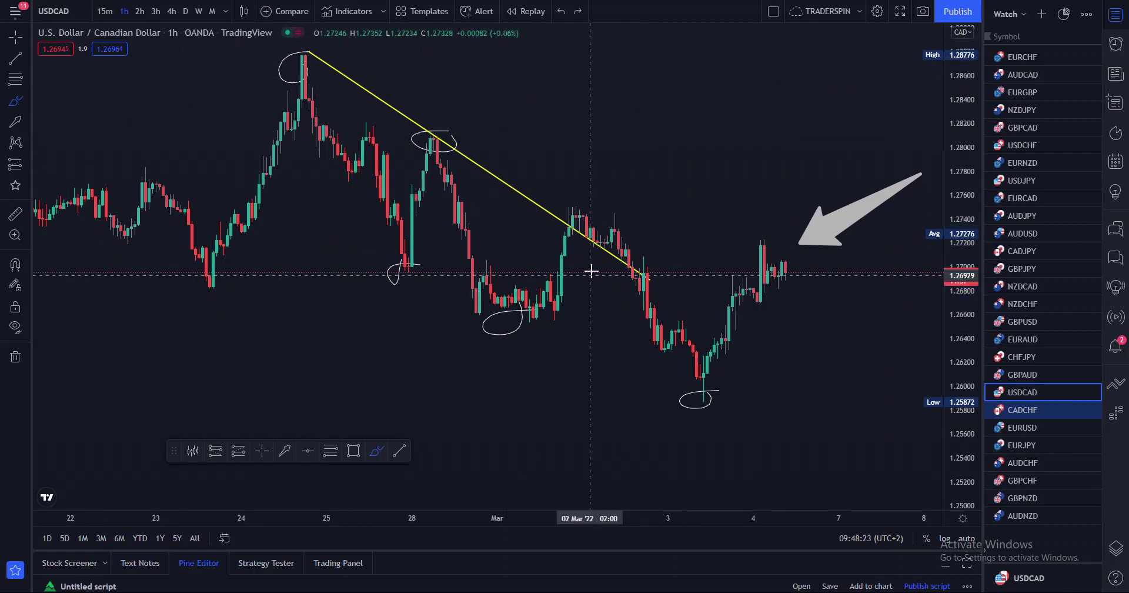
mouse_move(626, 200)
left_mouse_down()
mouse_move(560, 195)
mouse_move(650, 247)
mouse_move(626, 202)
left_mouse_up()
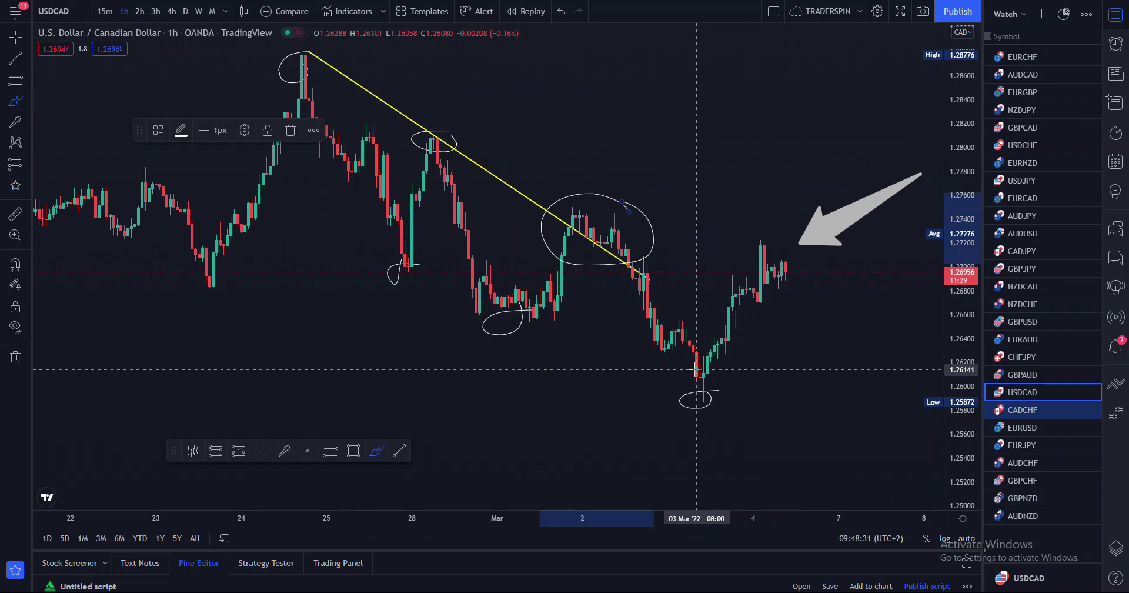
left_click(291, 130)
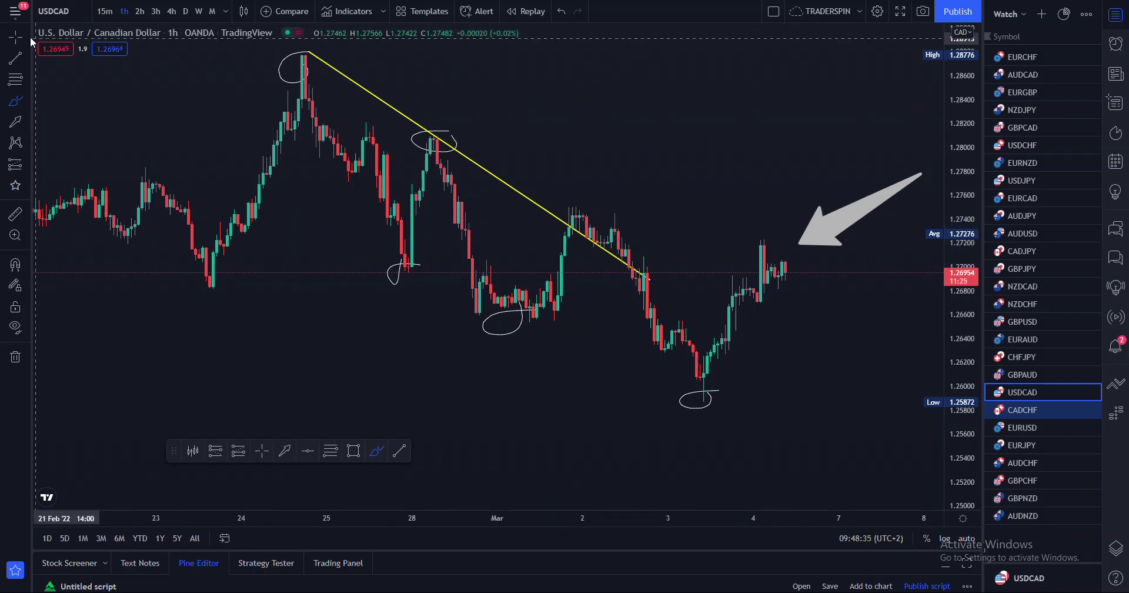
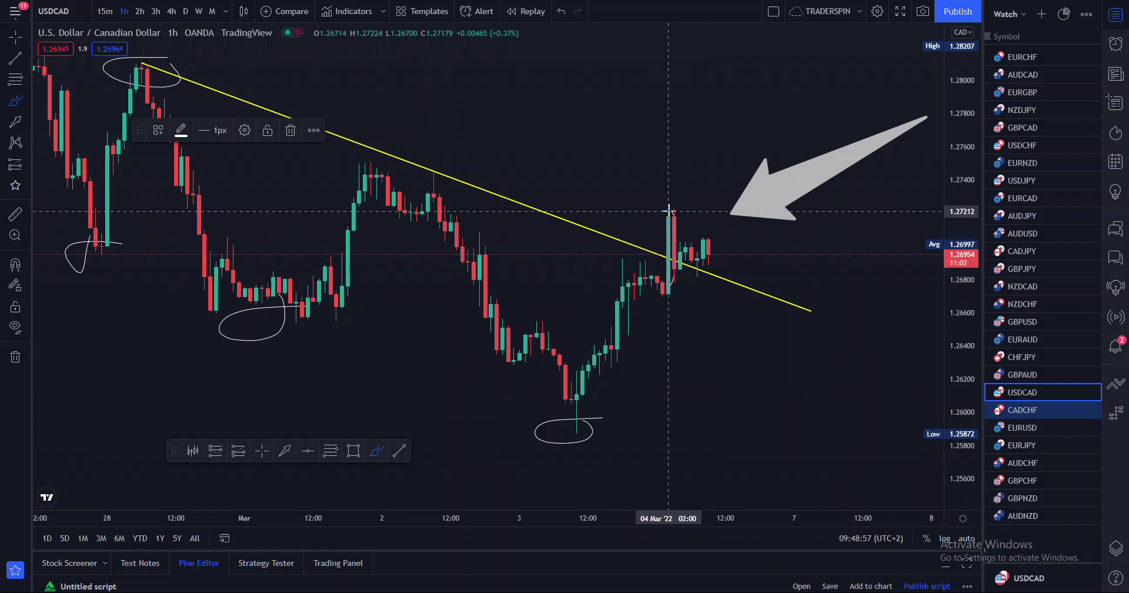
Sketch the 04 Mar double top and a projected fall to about 1.2640, circle both matching high areas, and undo these strokes
left_click_drag(670, 211, 689, 270)
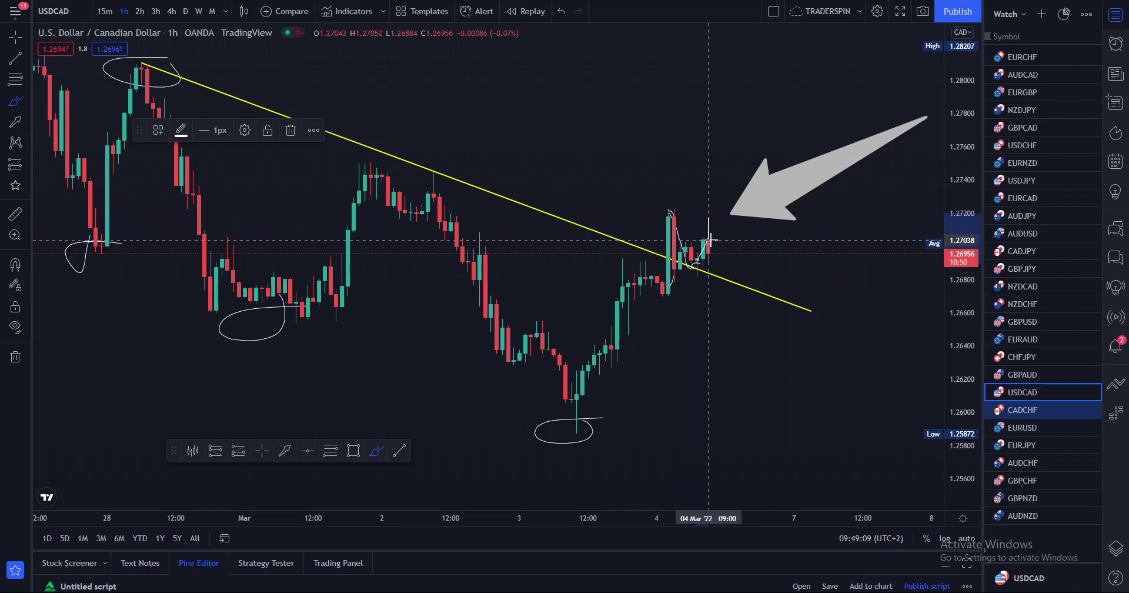
left_click_drag(710, 238, 736, 345)
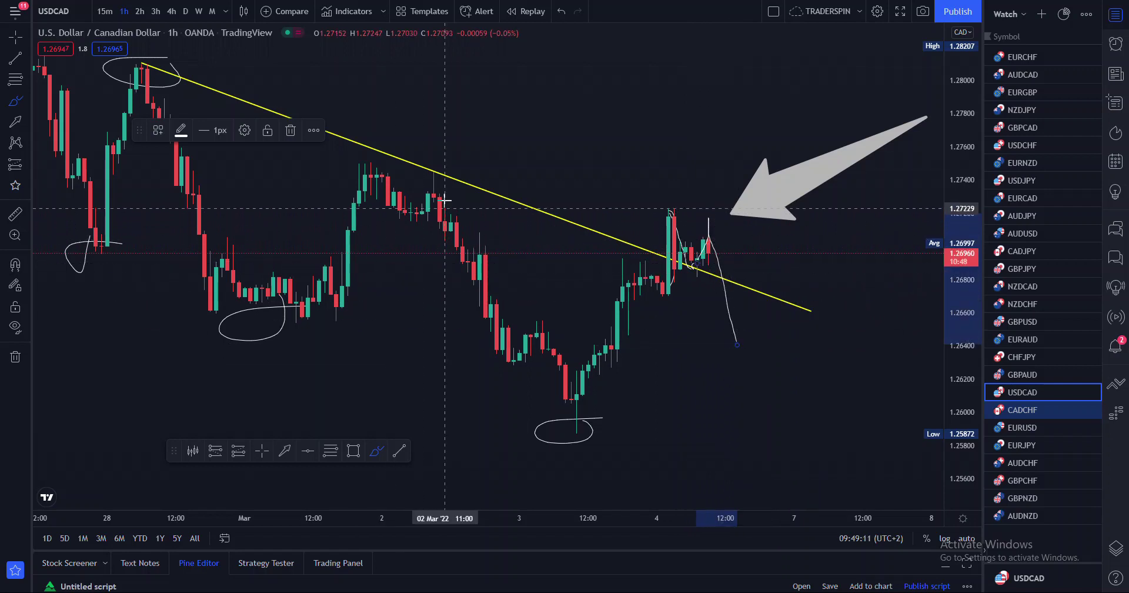
mouse_move(412, 159)
left_mouse_down()
mouse_move(376, 203)
mouse_move(422, 170)
left_mouse_up()
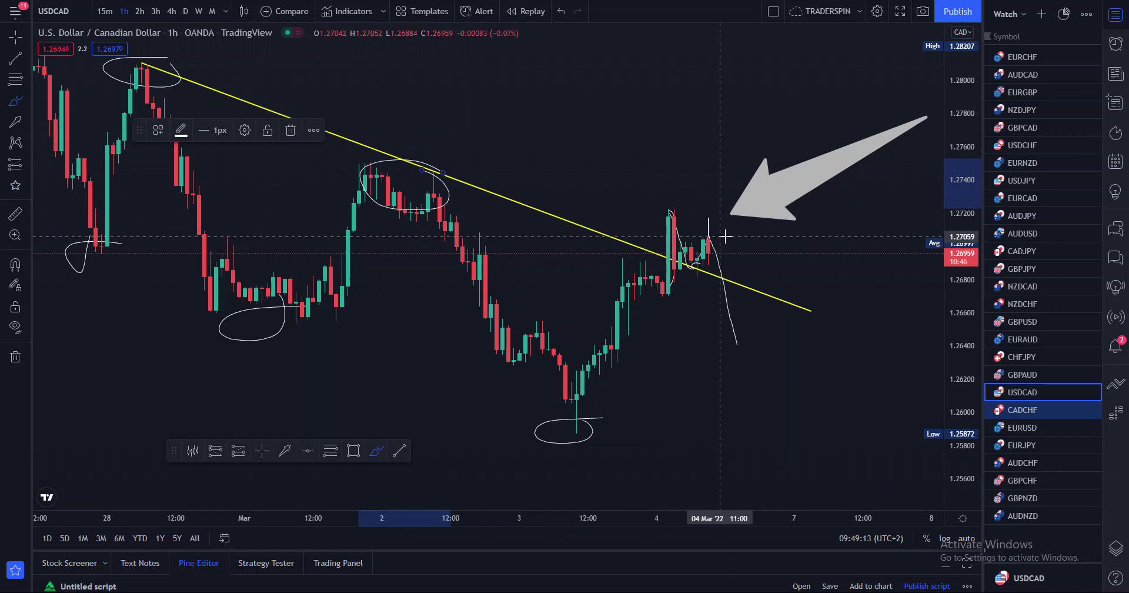
mouse_move(728, 227)
left_mouse_down()
mouse_move(655, 259)
mouse_move(693, 274)
left_mouse_up()
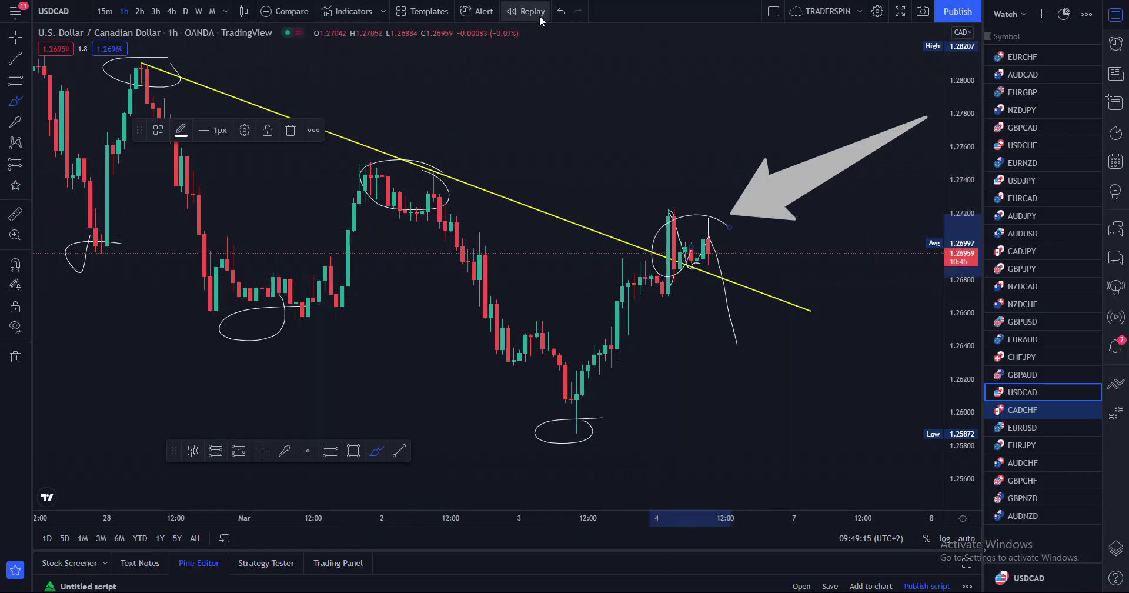
left_click(558, 13)
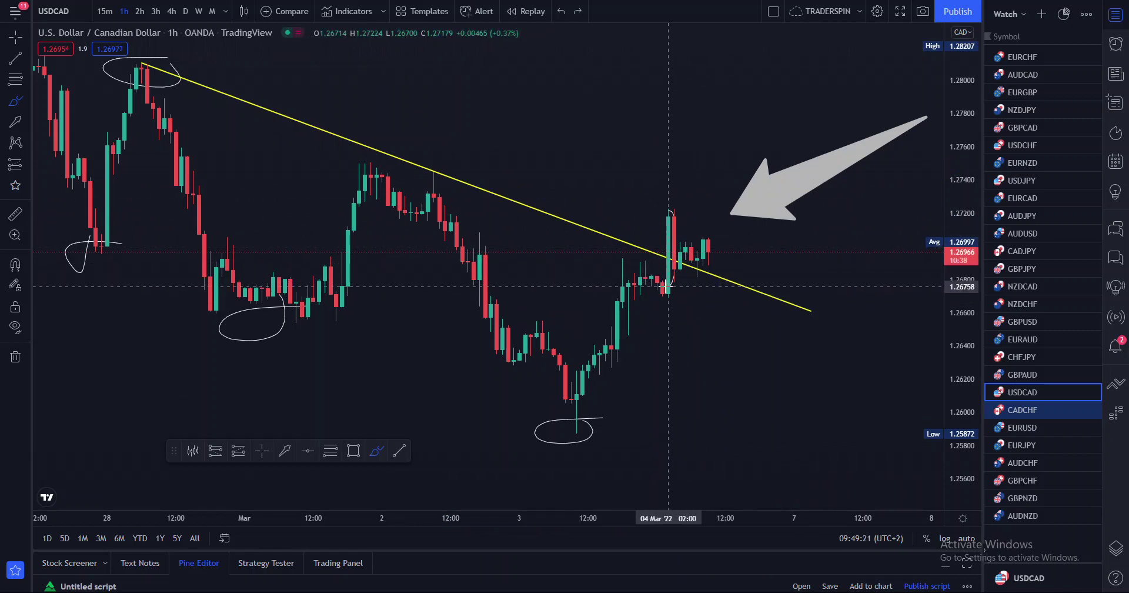
Circle the 02 Mar highs and trace the 04 Mar double top with a projected fall to about 1.2578, and undo the projection
left_click_drag(338, 184, 442, 159)
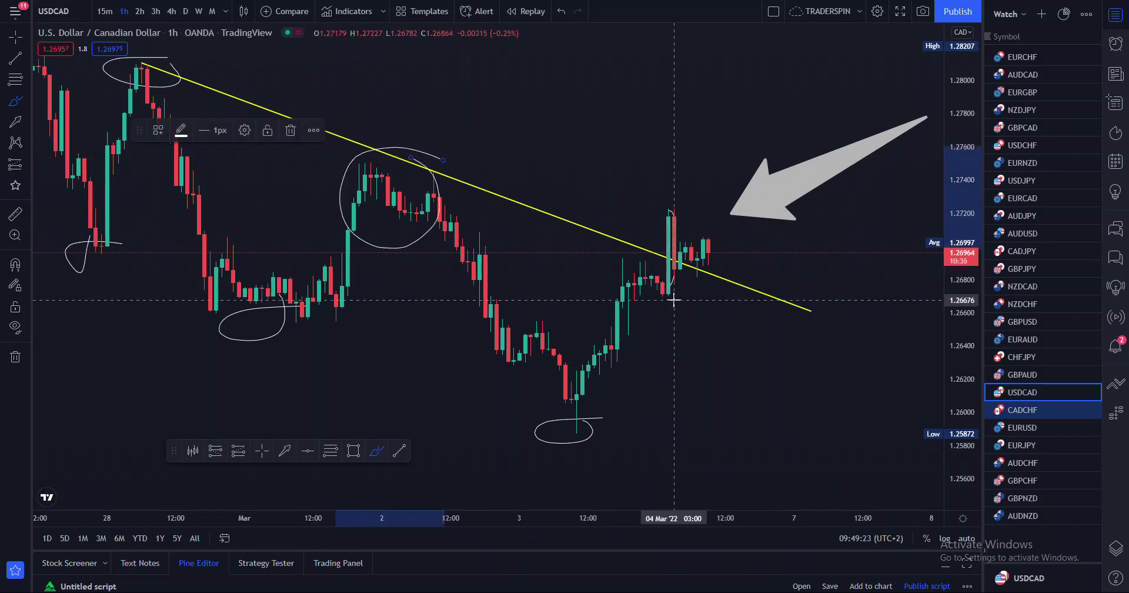
mouse_move(667, 254)
left_mouse_down()
mouse_move(668, 210)
mouse_move(697, 275)
left_mouse_up()
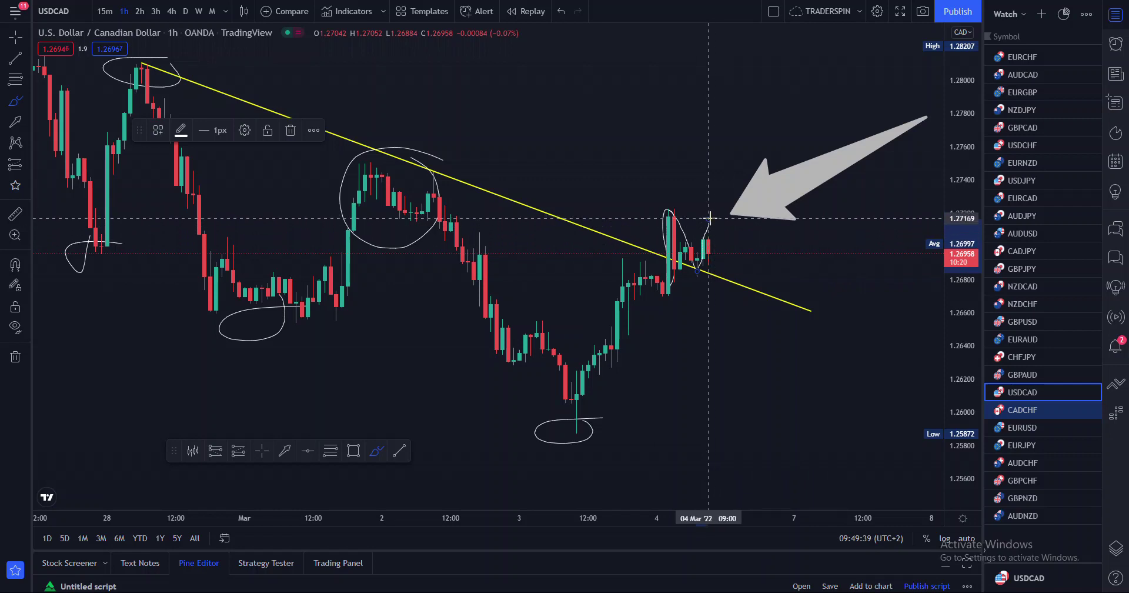
left_click_drag(709, 222, 737, 350)
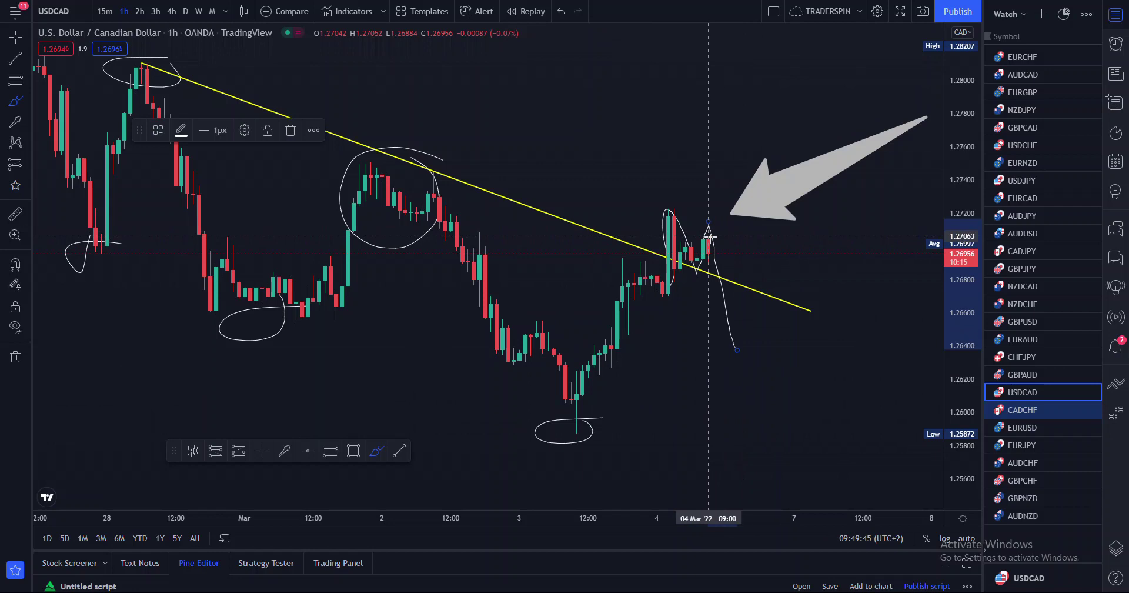
left_click_drag(729, 340, 741, 448)
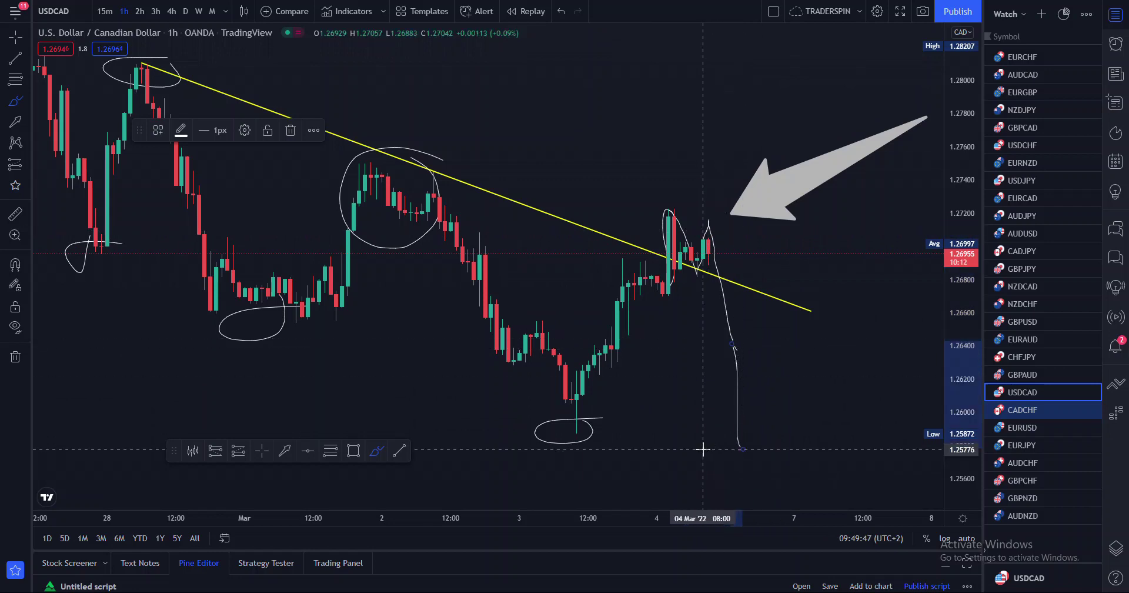
left_click(561, 13)
left_click(561, 13)
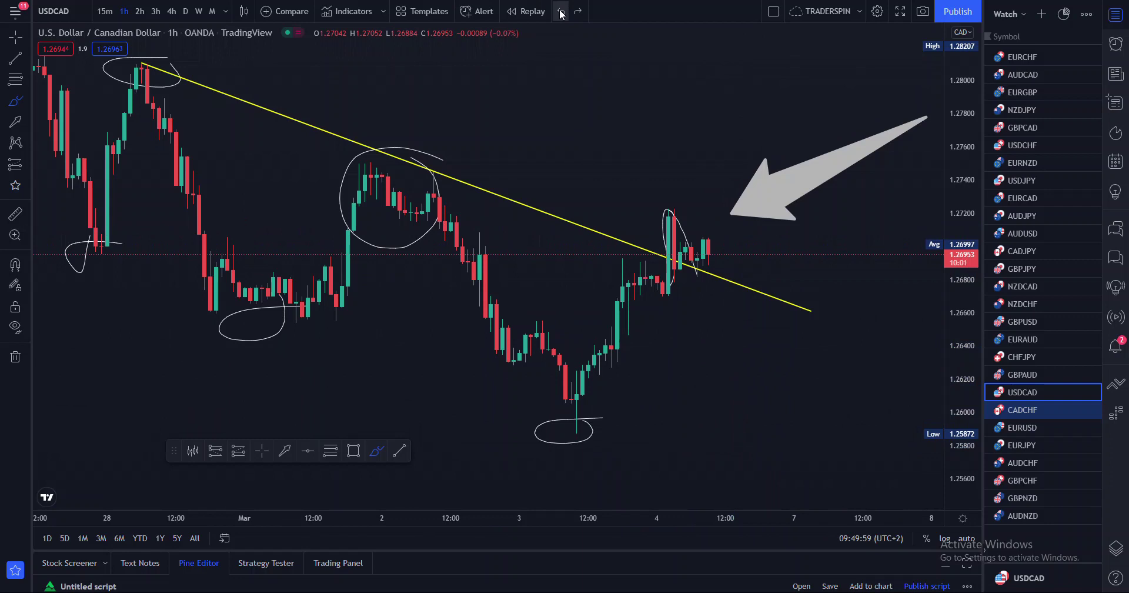
Sketch the 04 Mar double top with a projected drop to about 1.2632 using the Brush, and remove all drawings
scroll(720, 224, "down", 3)
left_click_drag(968, 112, 972, 249)
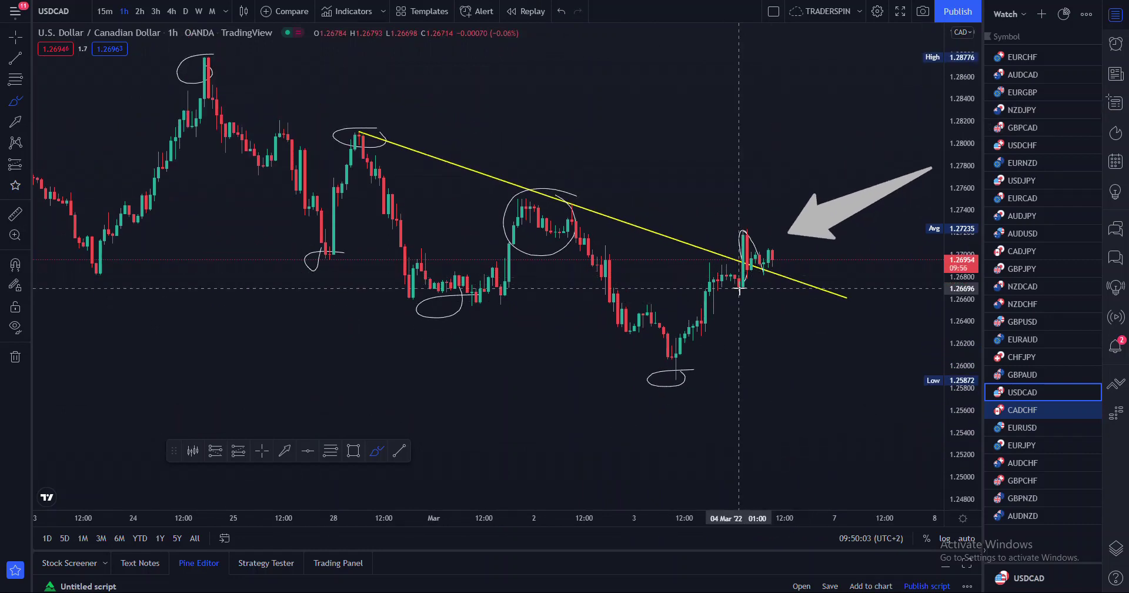
mouse_move(746, 288)
left_mouse_down()
mouse_move(748, 223)
mouse_move(763, 270)
mouse_move(772, 224)
mouse_move(816, 331)
left_mouse_up()
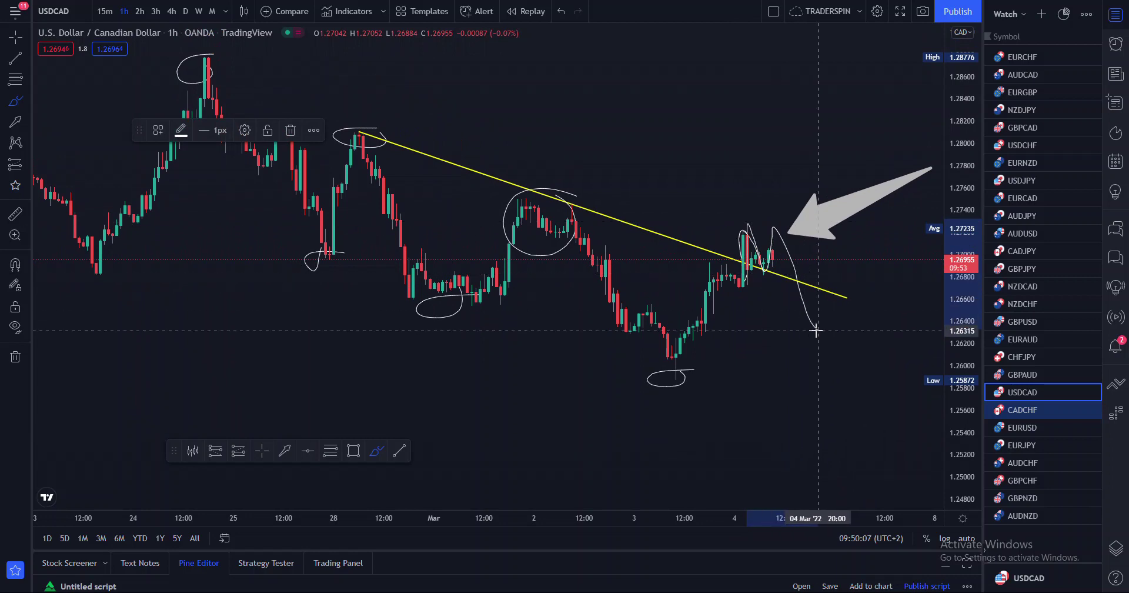
left_click(15, 356)
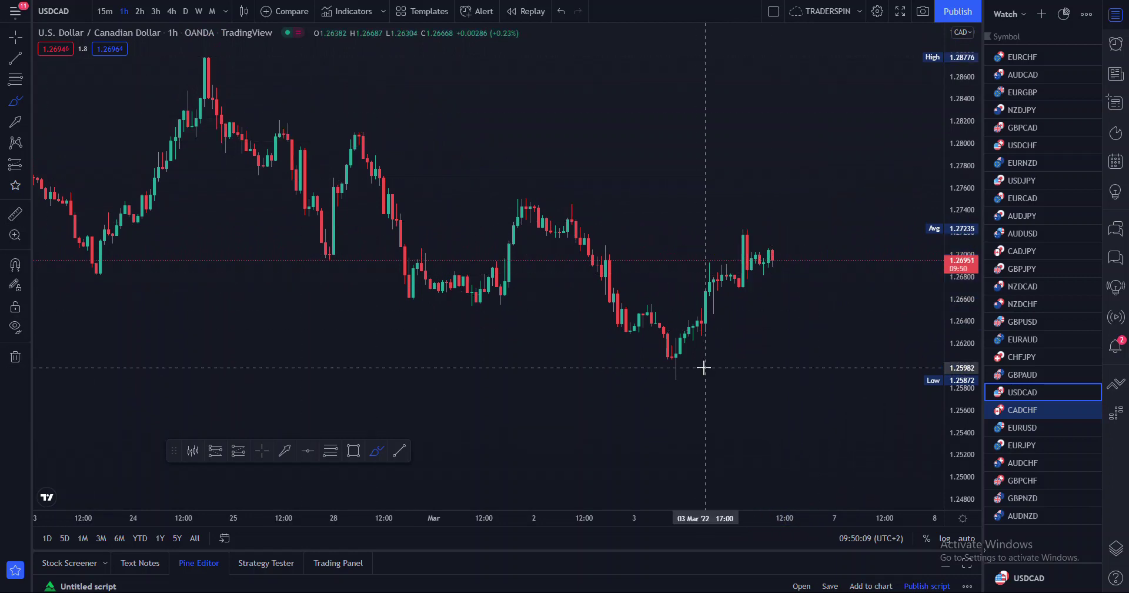
Draw a trend line from the 28 Feb high across the 02 Mar highs and extend it beyond the latest candles
left_click(400, 450)
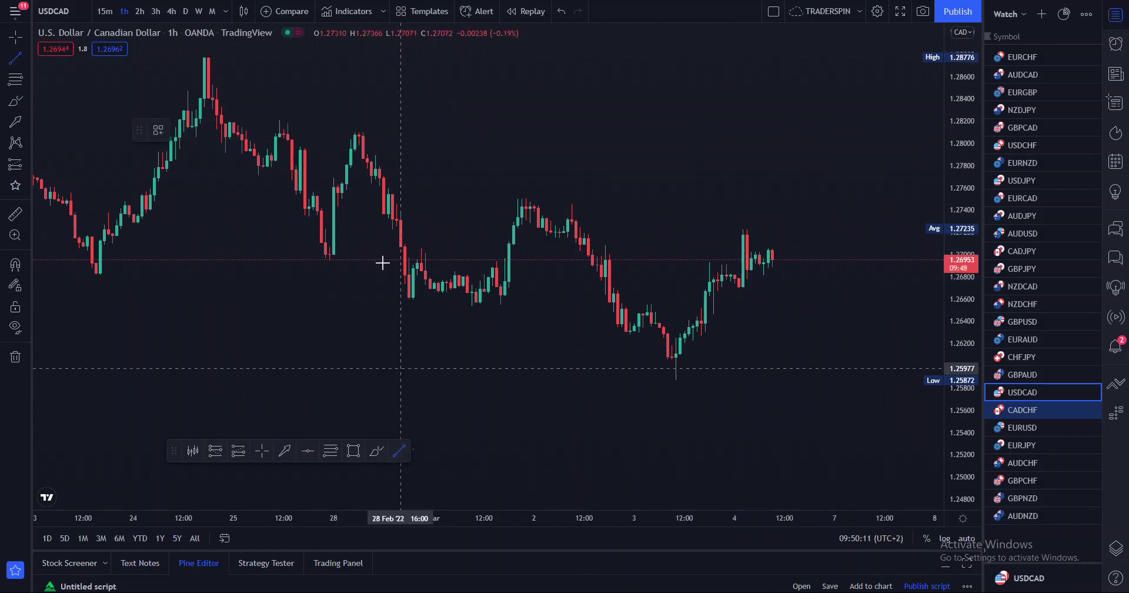
left_click(368, 133)
left_click(856, 302)
Sketch a projected second top and drop to about 1.2628 after the trend line break, and undo the stroke over the 04 Mar spike
scroll(764, 322, "up", 3)
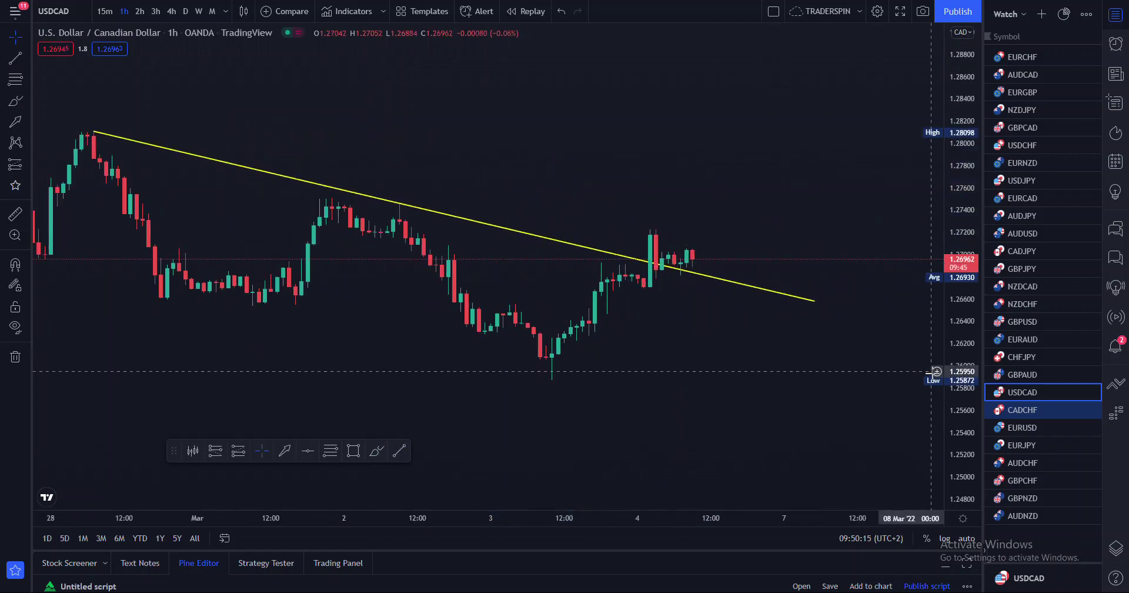
scroll(706, 257, "up", 2)
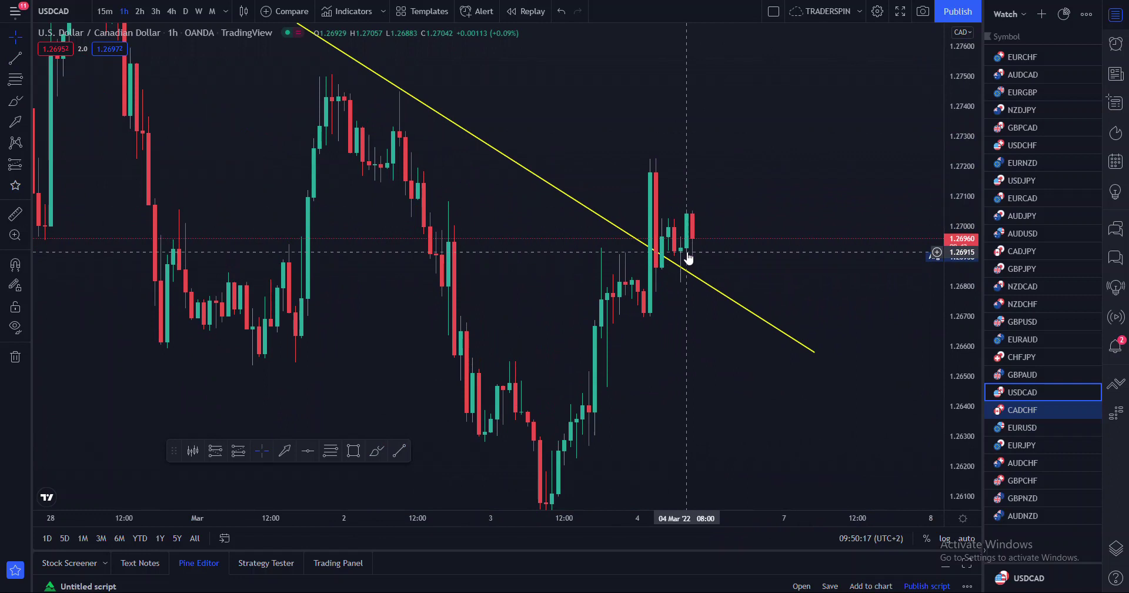
scroll(682, 275, "up", 2)
left_click_drag(952, 111, 831, 294)
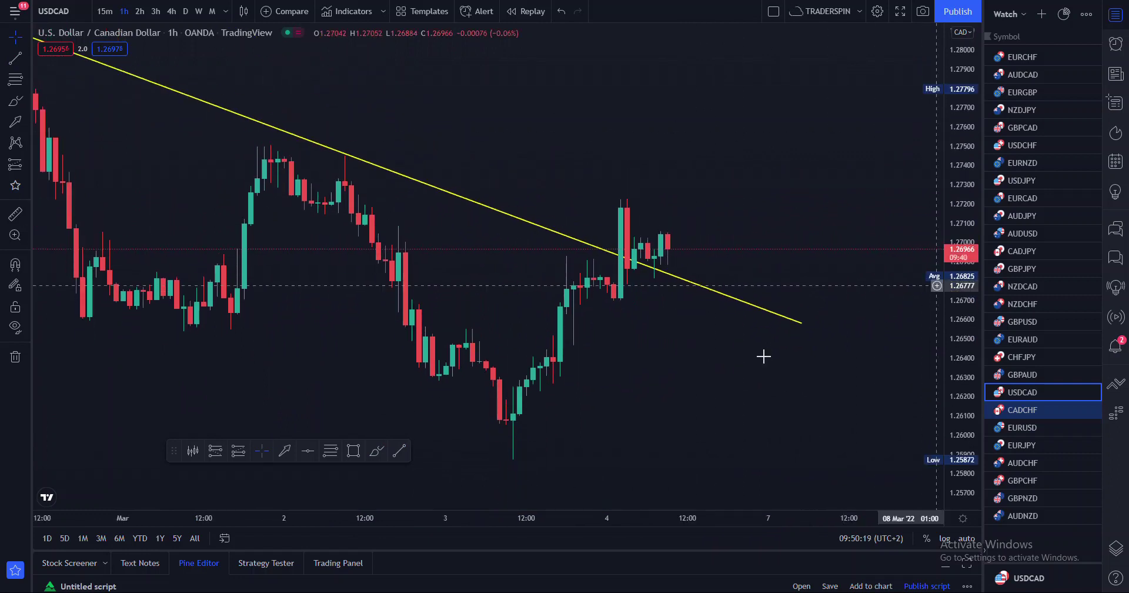
left_click(376, 450)
mouse_move(659, 259)
left_mouse_down()
mouse_move(675, 203)
mouse_move(688, 378)
left_mouse_up()
mouse_move(597, 299)
left_mouse_down()
mouse_move(636, 211)
mouse_move(634, 296)
left_mouse_up()
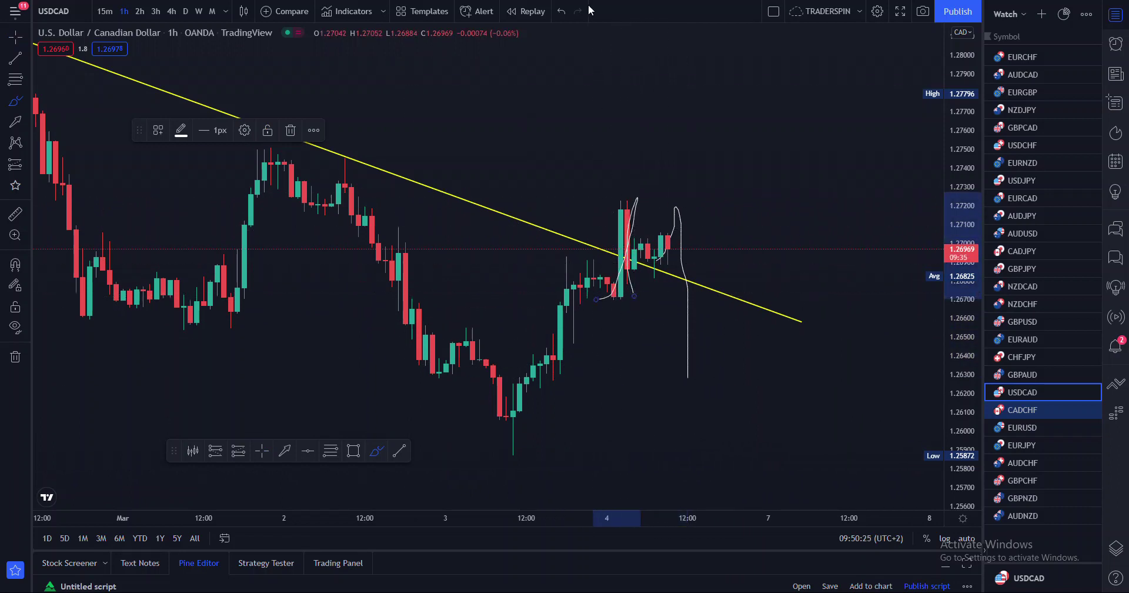
left_click(563, 11)
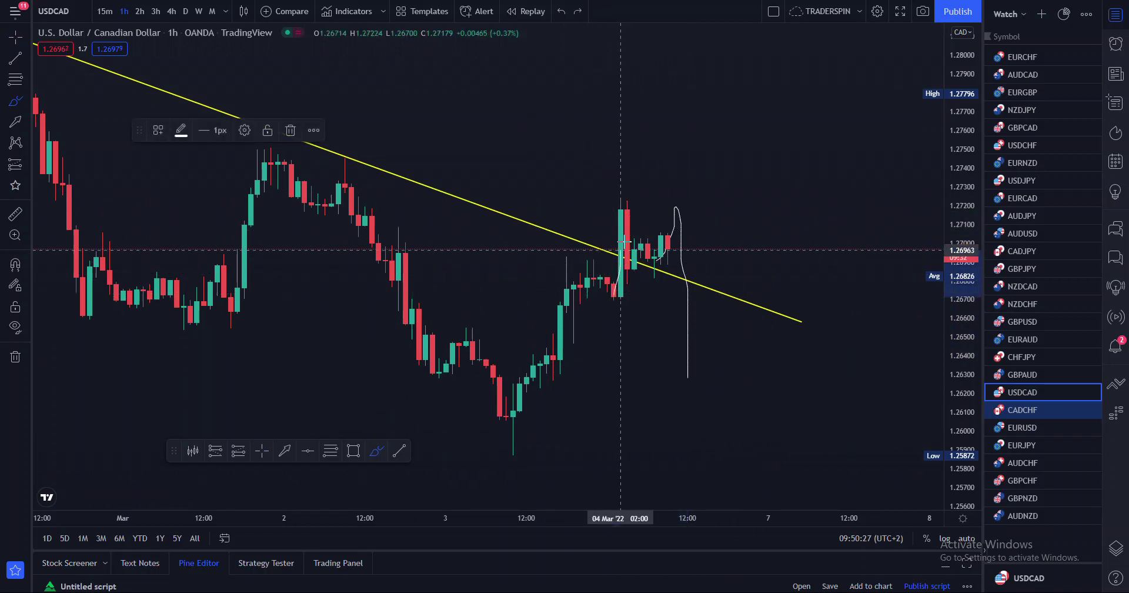
Sketch the 04 Mar double top with a drop to about 1.2601 and mark its neckline with a thin rectangle at about 1.2681 to 1.2684
mouse_move(631, 215)
left_mouse_down()
mouse_move(660, 280)
mouse_move(676, 212)
mouse_move(688, 429)
left_mouse_up()
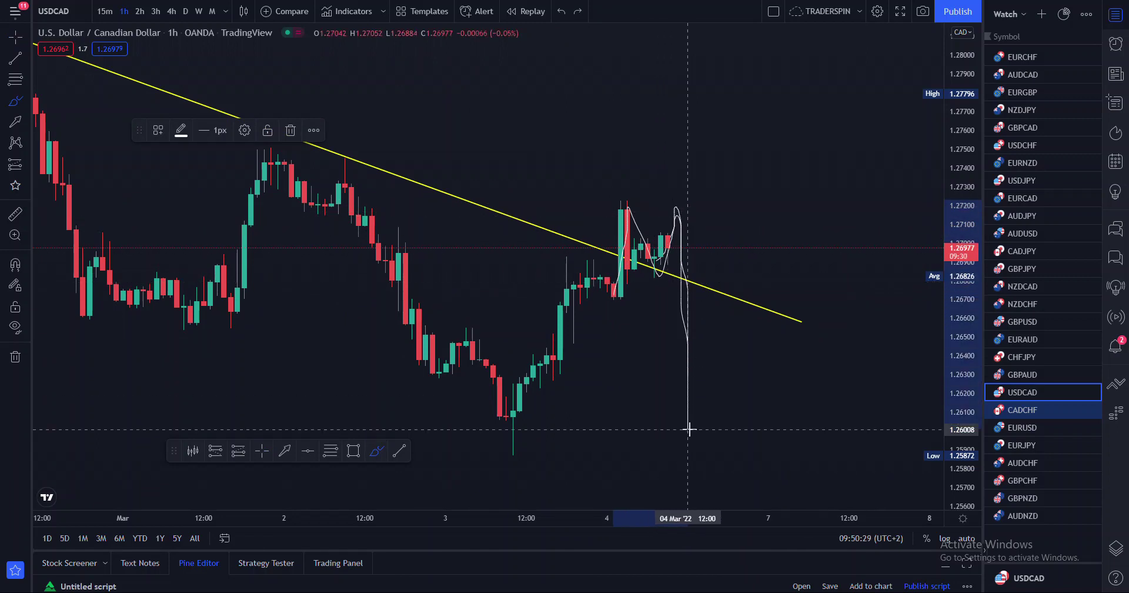
scroll(688, 428, "down", 5)
left_click_drag(962, 106, 962, 323)
left_click(352, 450)
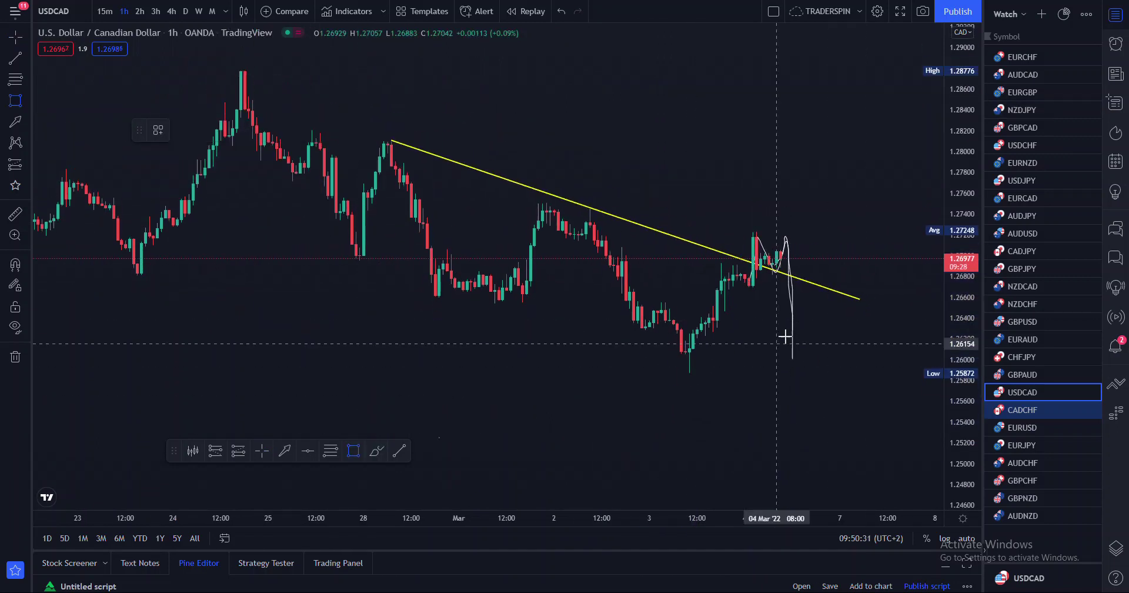
mouse_move(754, 272)
left_mouse_down()
mouse_move(856, 285)
mouse_move(852, 274)
left_mouse_up()
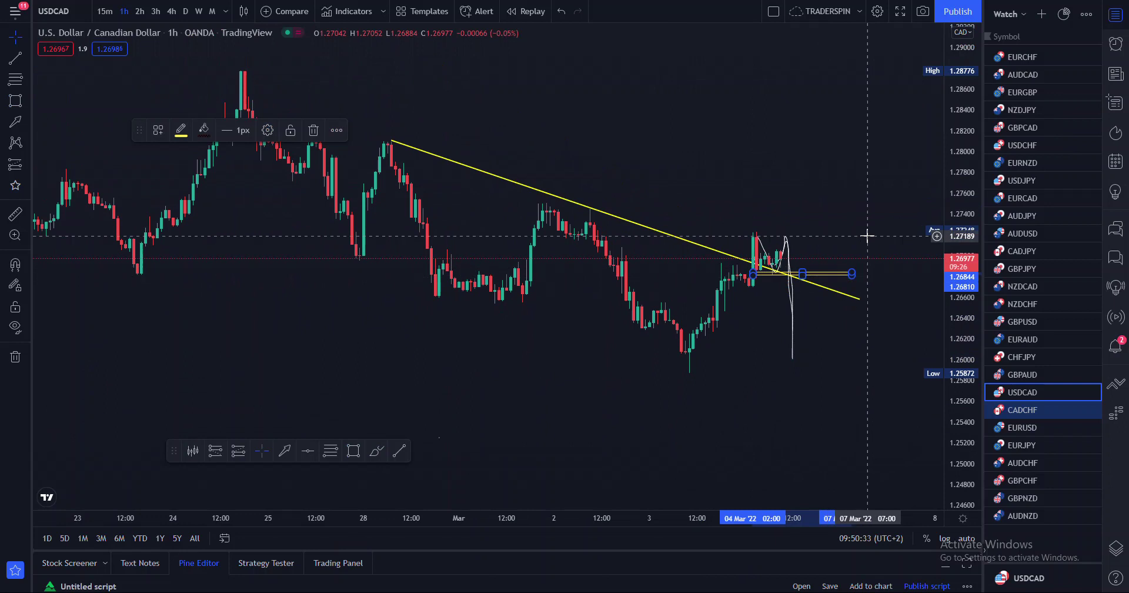
left_click(622, 407)
Draw a flat rectangle along the 03 Mar low at about 1.2587, extending from 03 Mar 08:00 to 07 Mar 16:00
key("alt+shift+r")
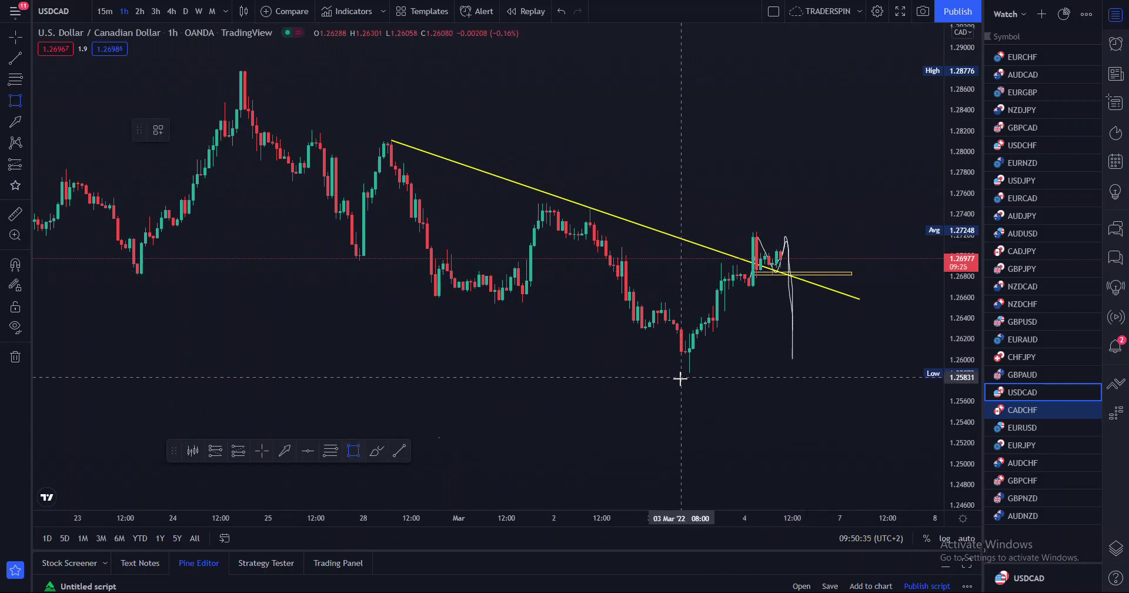
left_click_drag(681, 371, 904, 372)
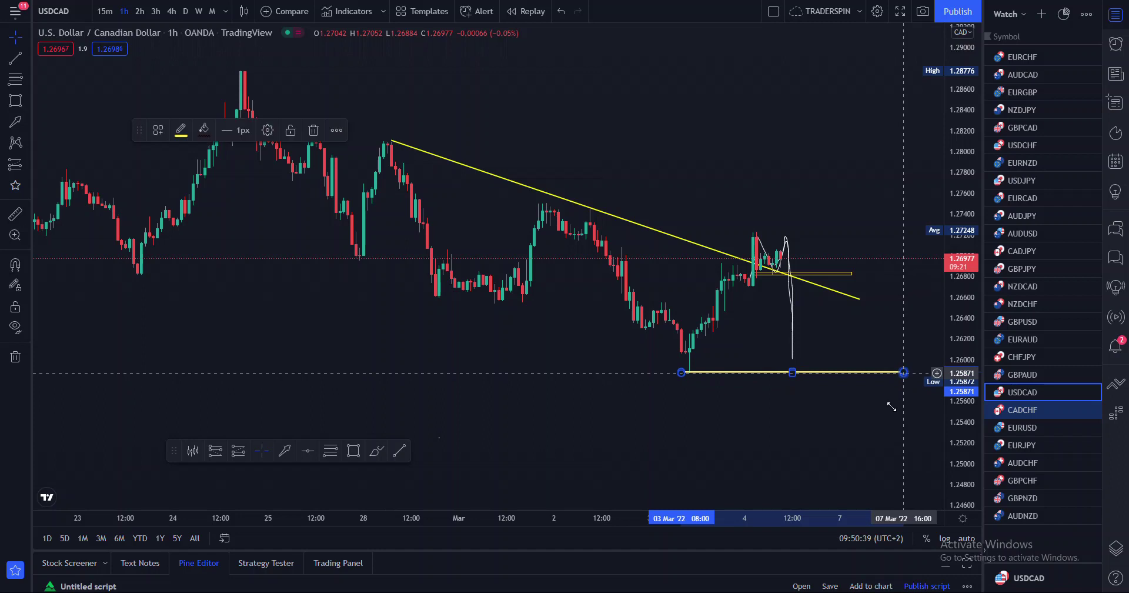
left_click(852, 445)
scroll(854, 446, "down", 1)
scroll(854, 445, "down", 3)
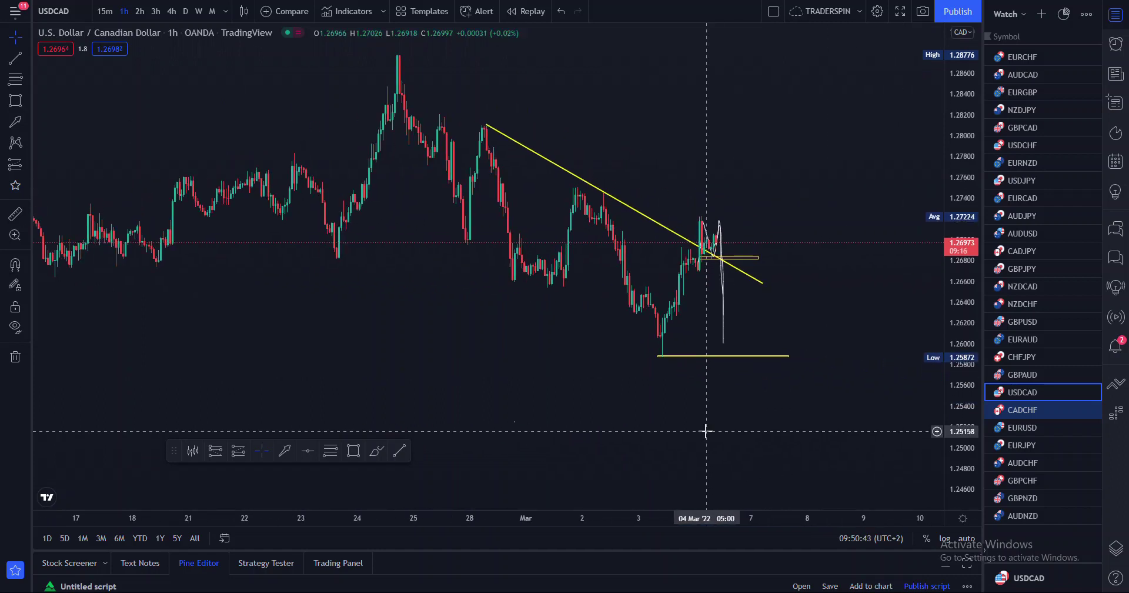
scroll(706, 431, "up", 4)
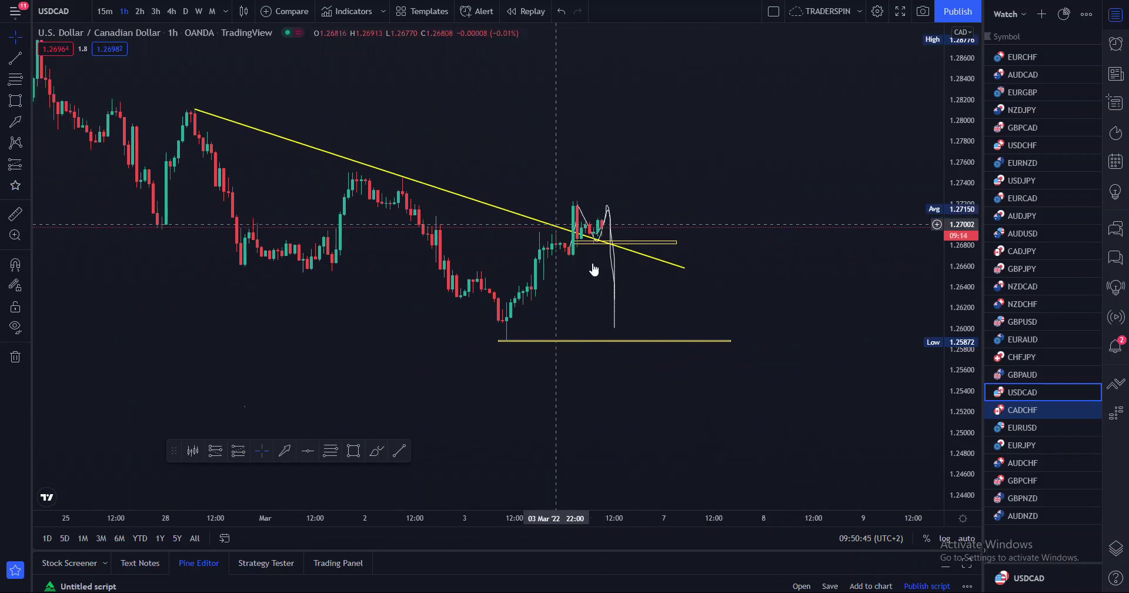